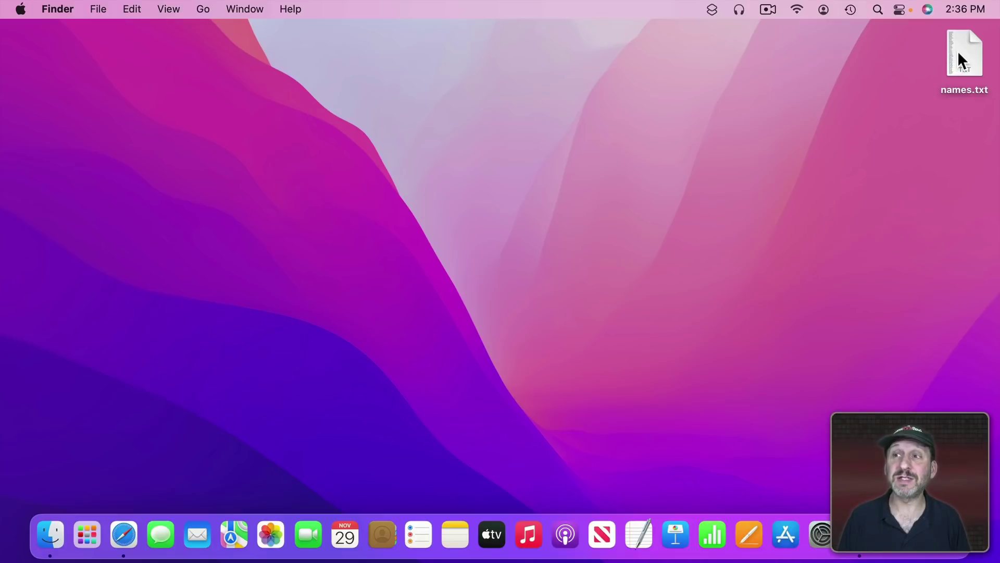
# Open names.txt from the desktop in TextEdit and copy all of its names to the clipboard
pyautogui.doubleClick(959, 52)
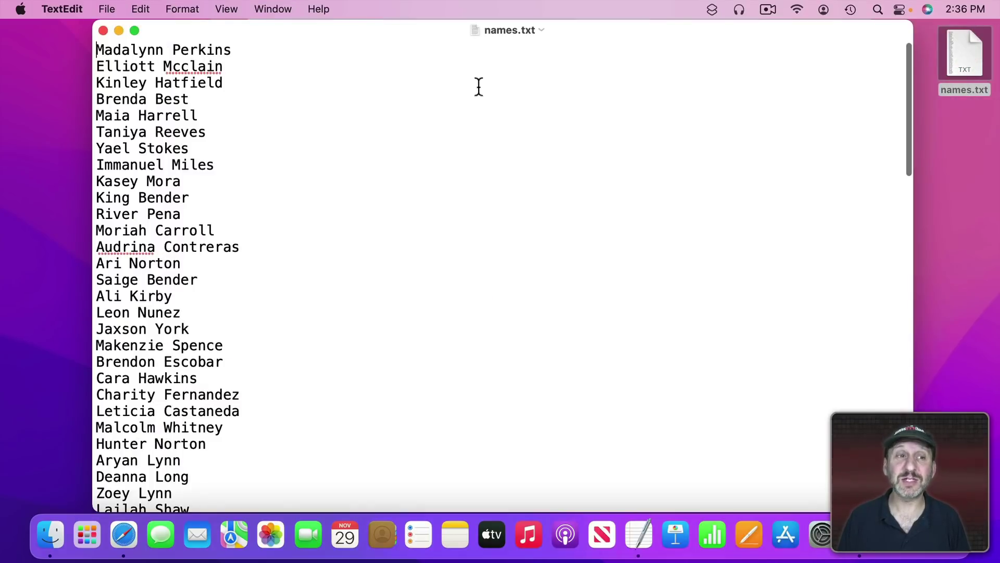
pyautogui.scroll(-10, 214, 99)
pyautogui.scroll(10, 214, 98)
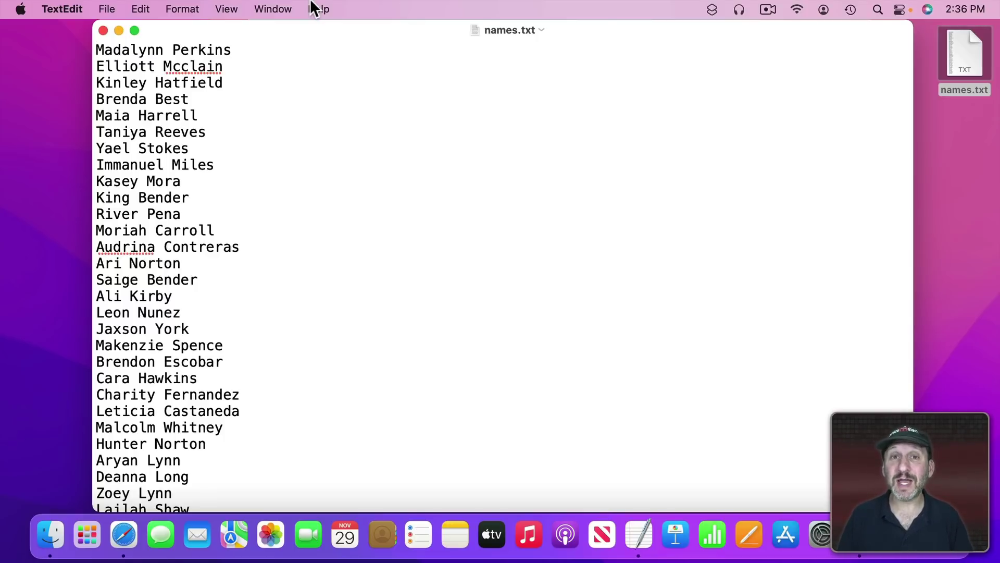
pyautogui.press('super+a')
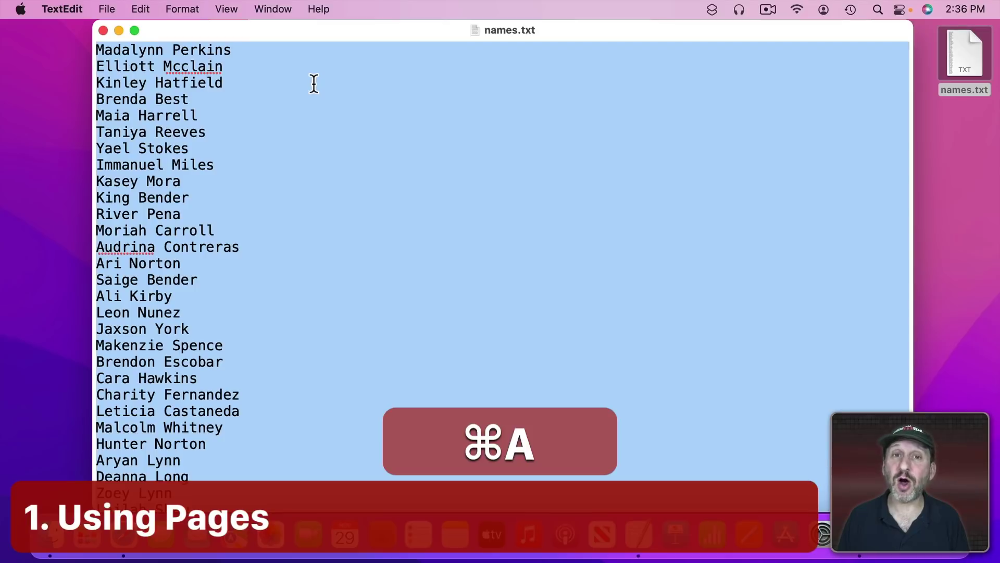
pyautogui.press('super+c')
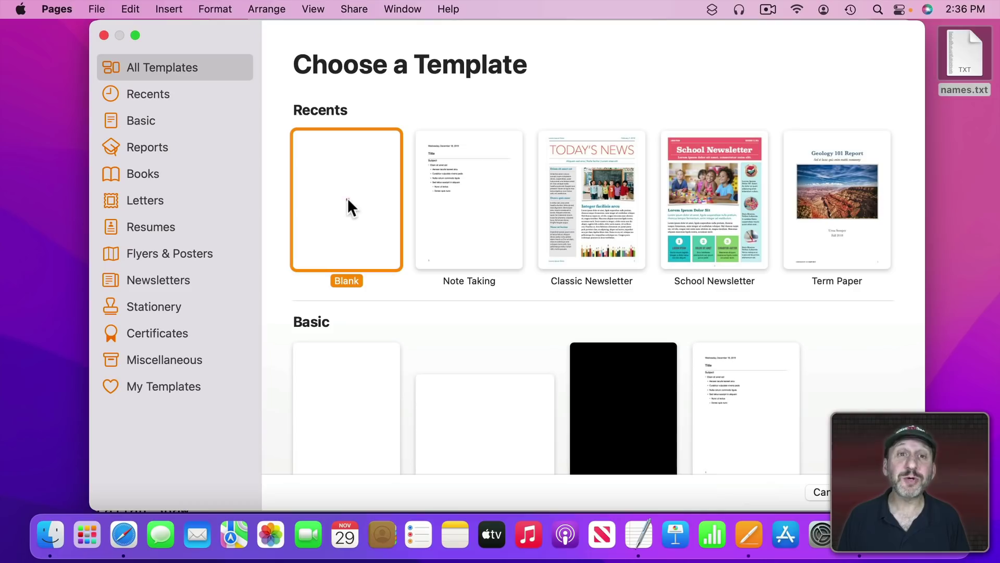
# Create a blank Pages document with a table reduced to a single column
pyautogui.doubleClick(348, 201)
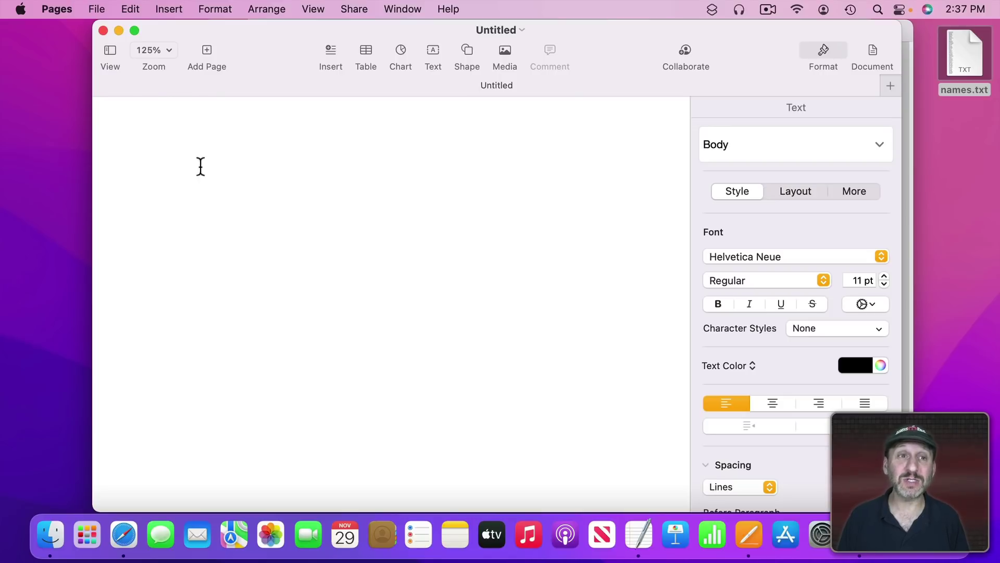
pyautogui.click(367, 48)
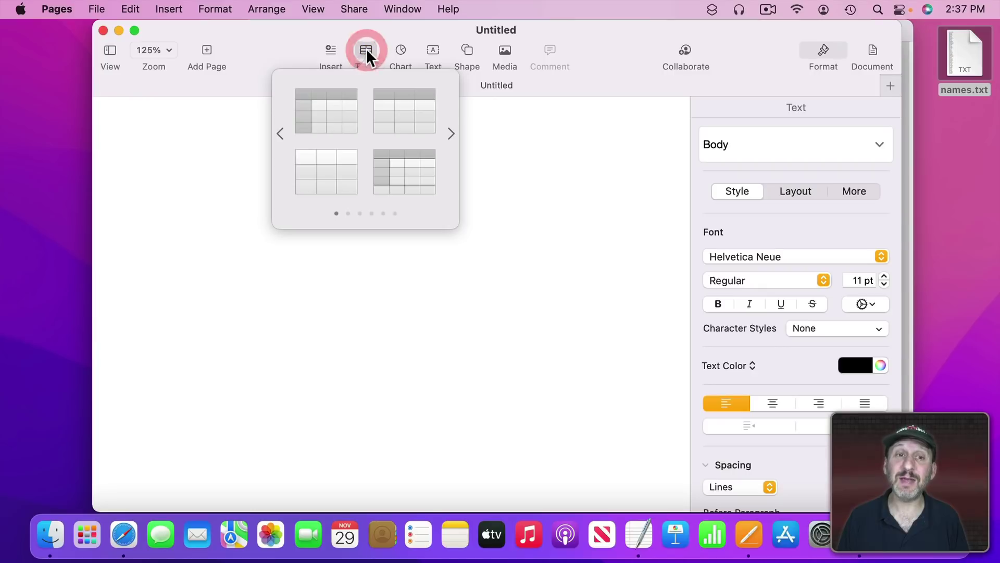
pyautogui.click(327, 188)
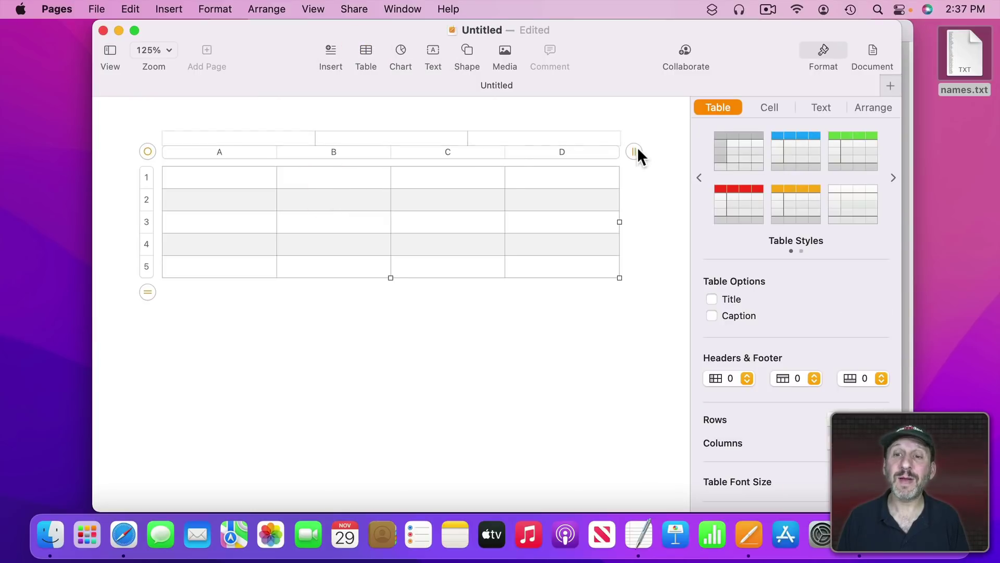
pyautogui.click(633, 150)
pyautogui.click(635, 154)
pyautogui.click(636, 155)
pyautogui.click(635, 154)
# Paste the copied names into cell A1 so they fill column A
pyautogui.click(226, 174)
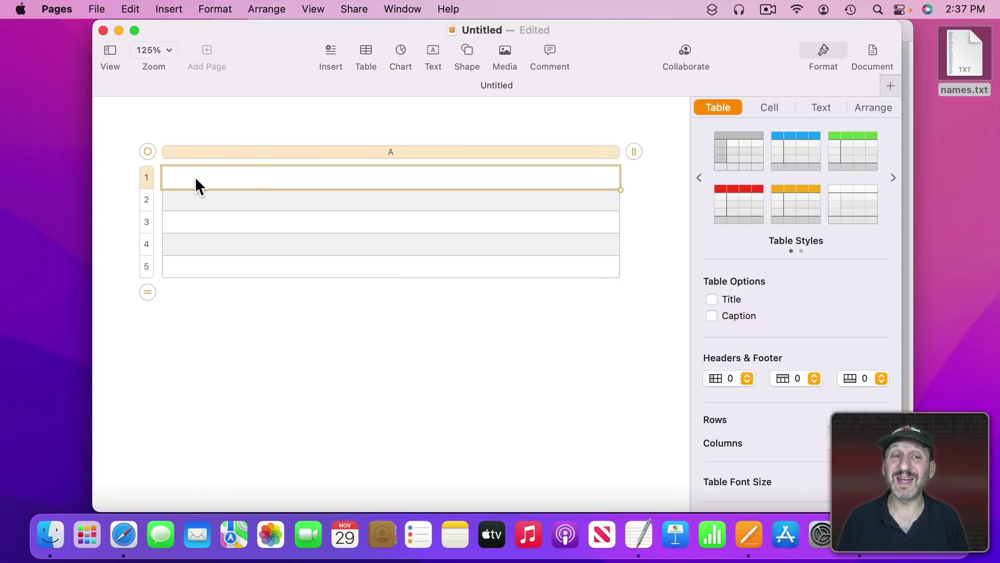
pyautogui.click(195, 177)
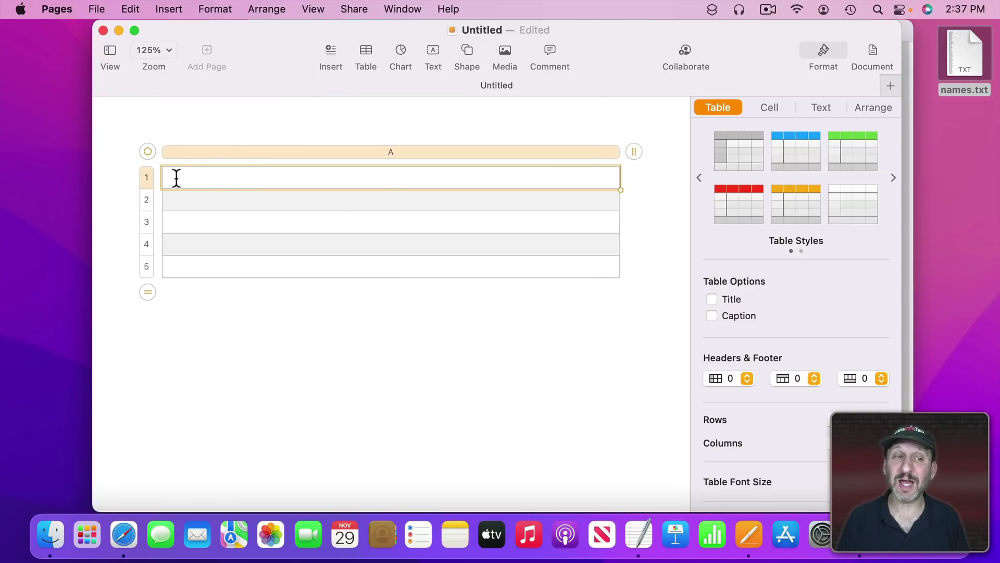
pyautogui.click(191, 123)
pyautogui.click(193, 174)
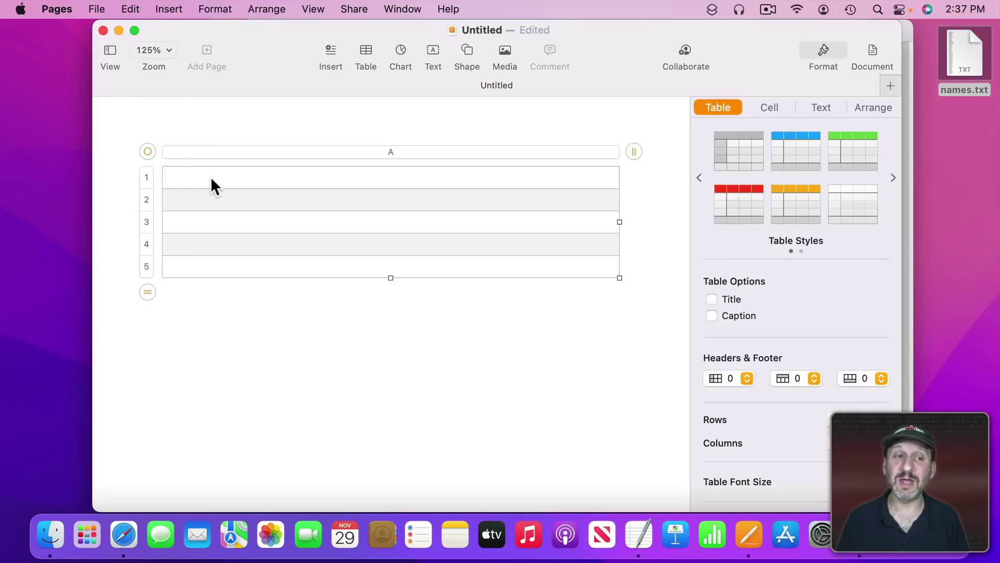
pyautogui.click(211, 180)
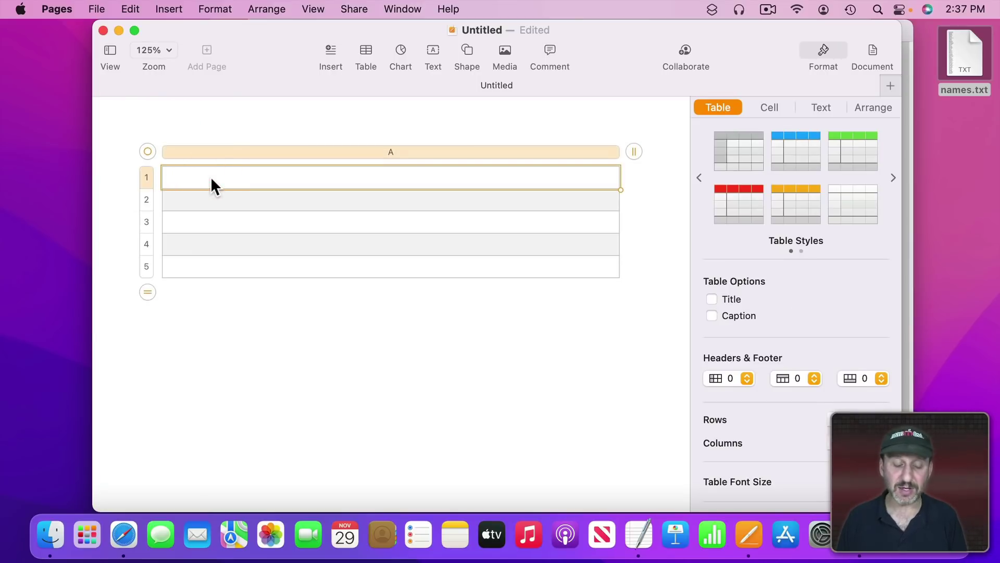
pyautogui.press('super+v')
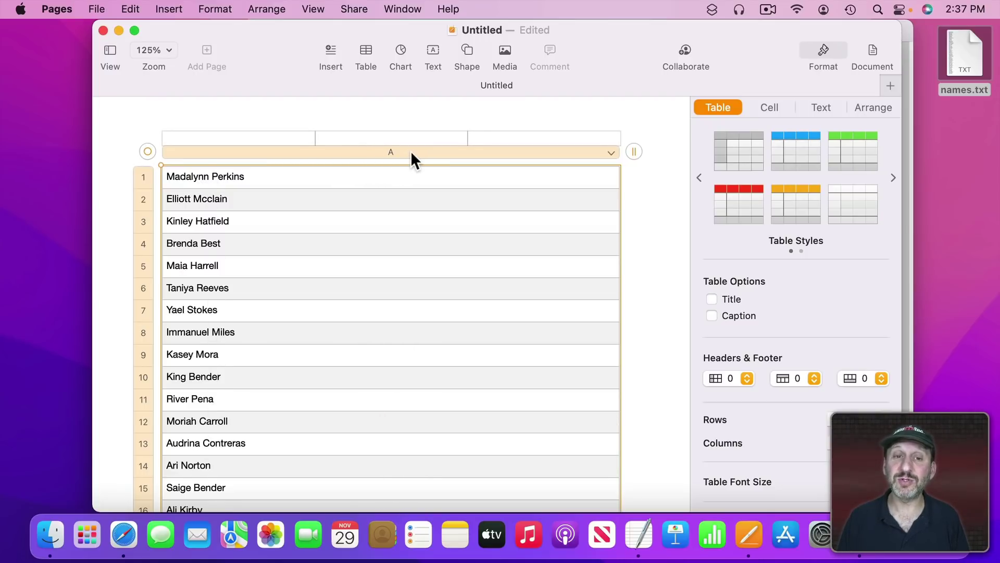
# Sort column A ascending and copy the sorted names
pyautogui.click(611, 153)
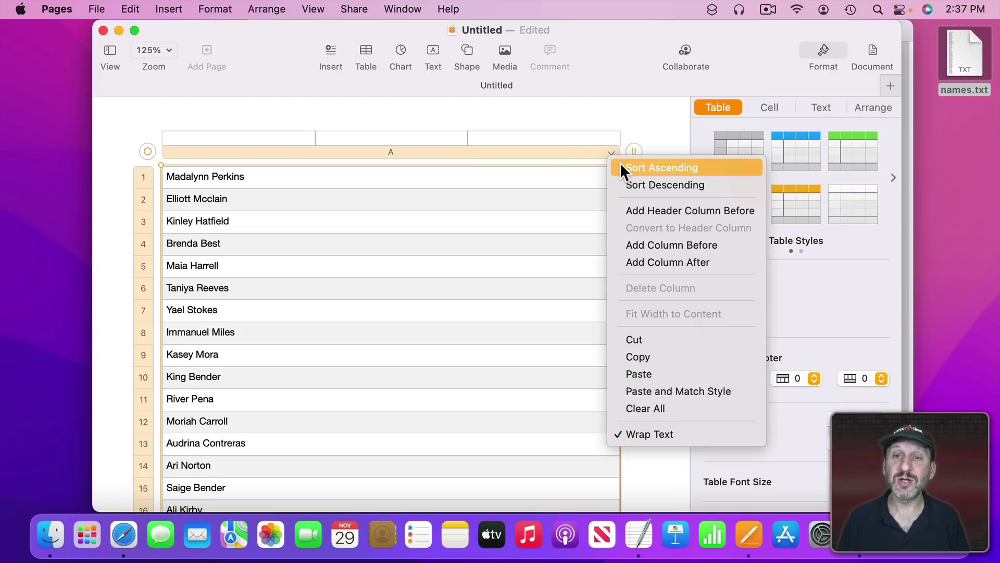
pyautogui.click(620, 163)
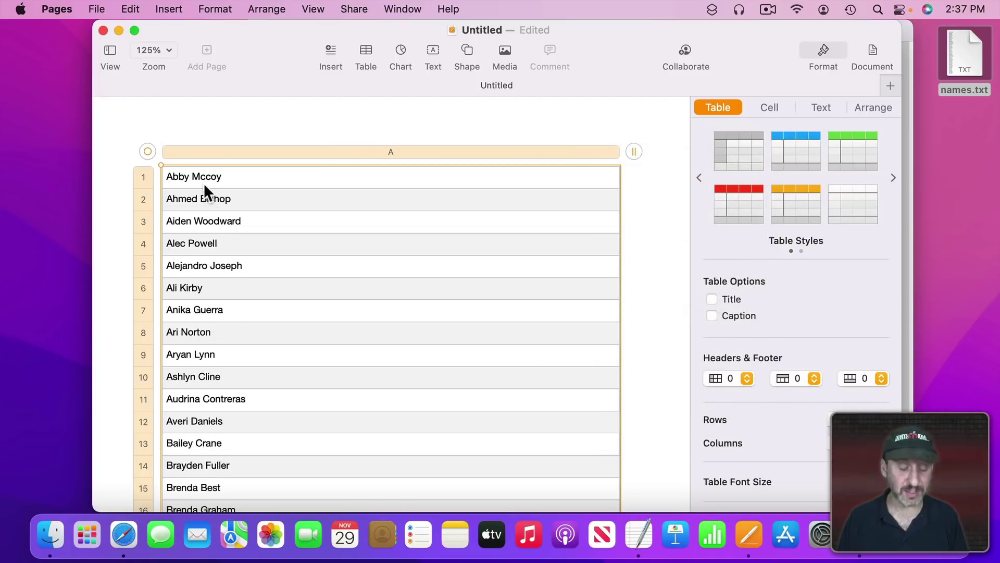
pyautogui.press('super')
pyautogui.press('super+c')
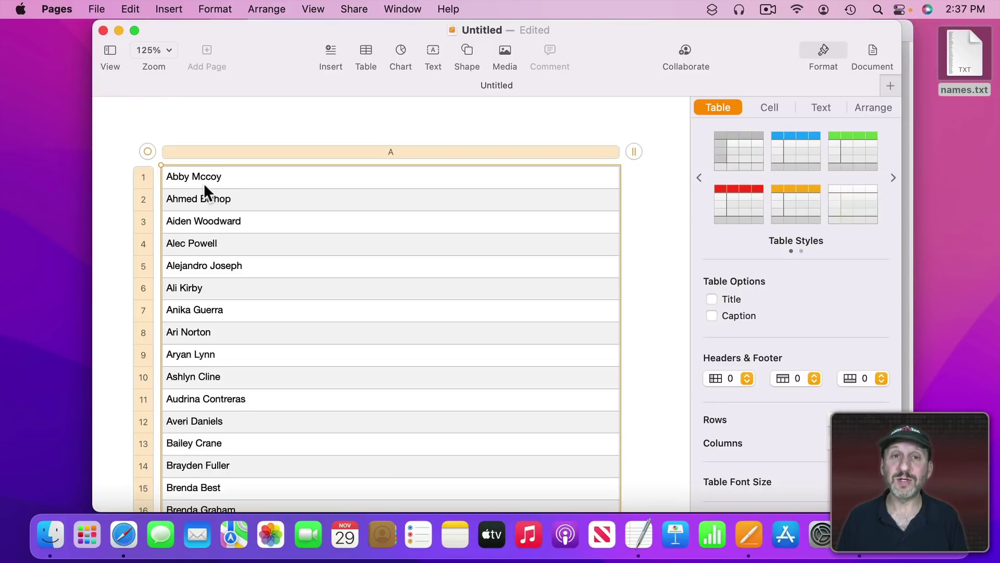
# Hide Pages and replace all of names.txt's text with the sorted names
pyautogui.press('super+h')
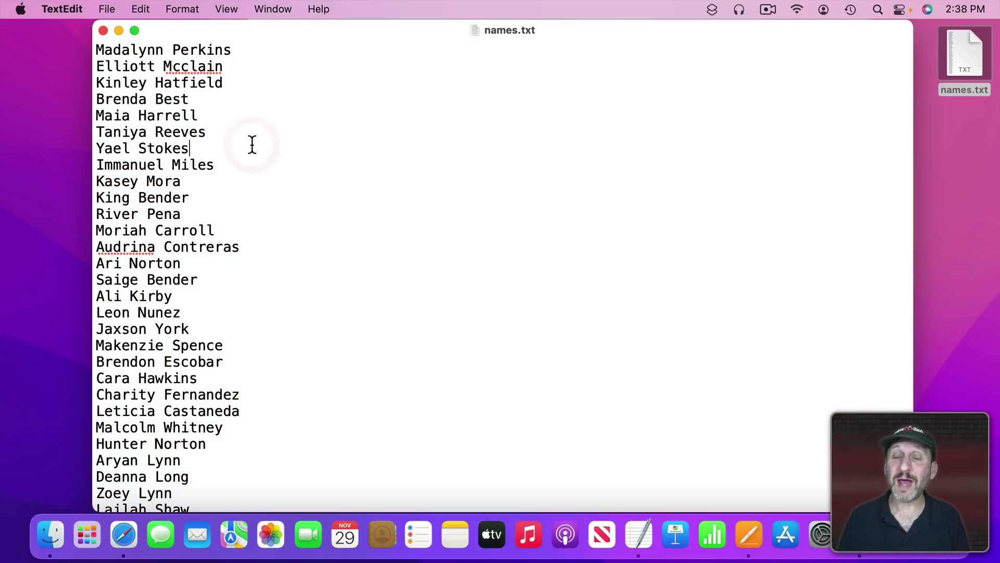
pyautogui.press('super+a')
pyautogui.press('super+BackSpace')
pyautogui.press('super+v')
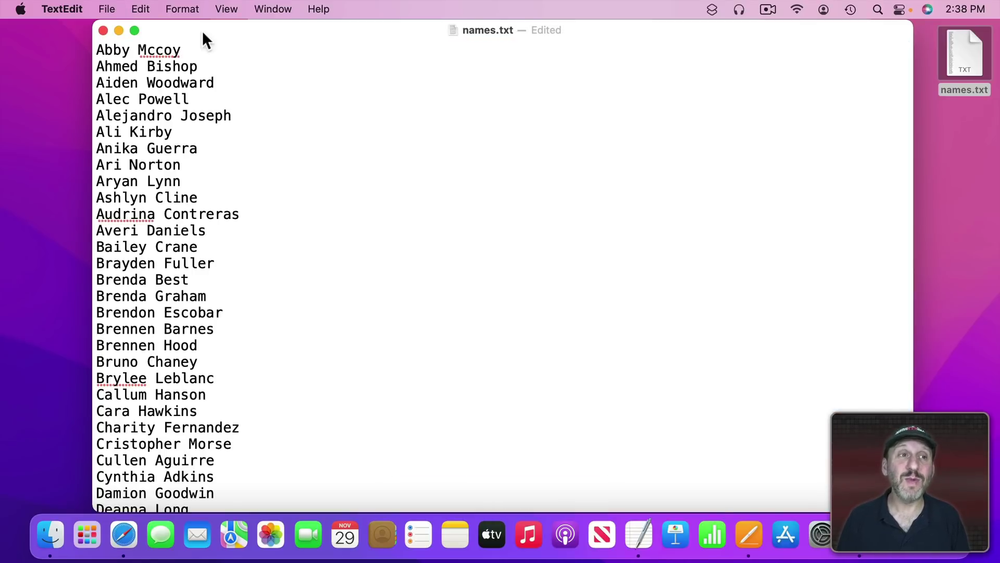
# Undo the paste to bring back the original unsorted list
pyautogui.press('super+z')
pyautogui.click(140, 9)
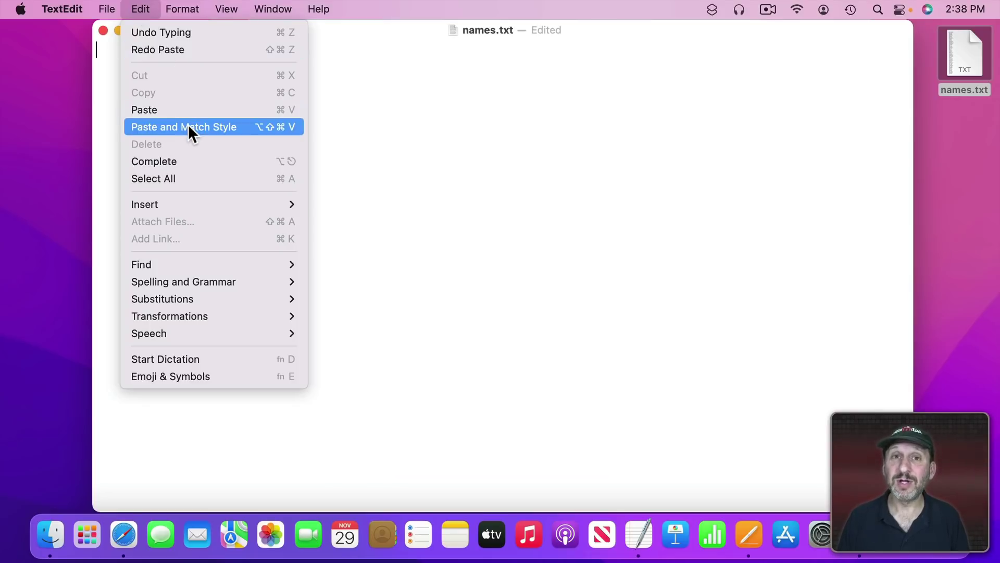
pyautogui.click(139, 7)
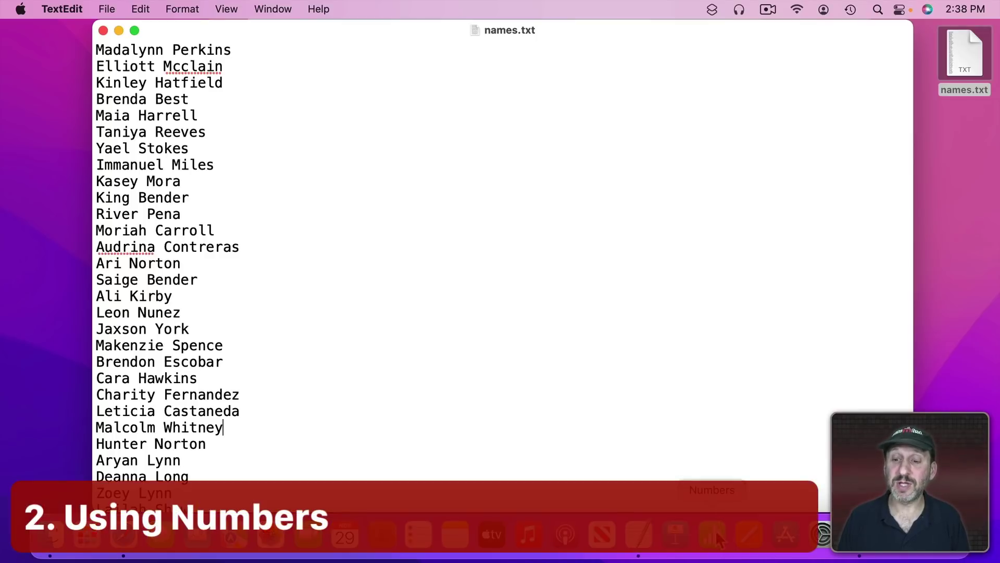
# In a new blank Numbers spreadsheet, paste the names into column B and sort it ascending
pyautogui.click(713, 534)
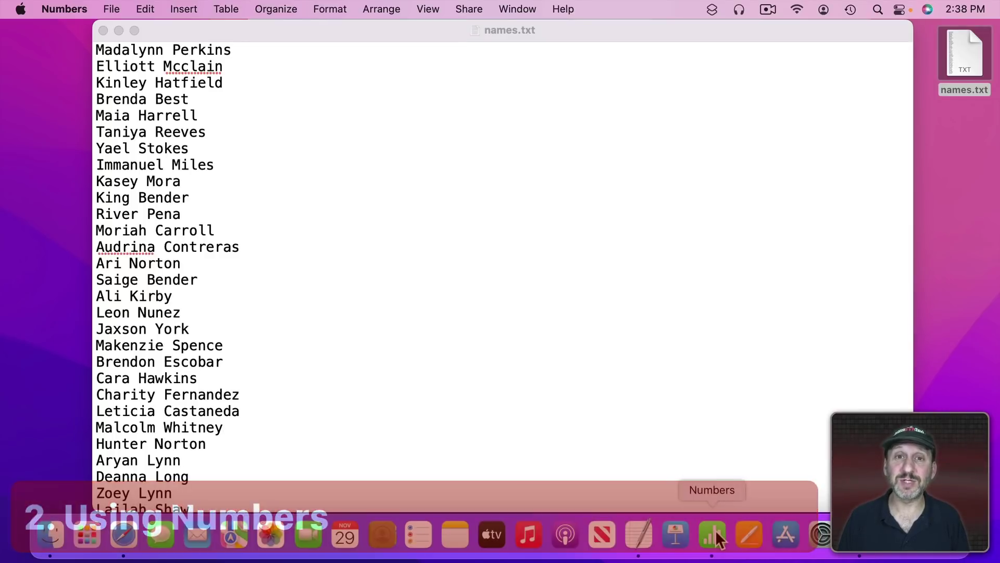
pyautogui.doubleClick(333, 198)
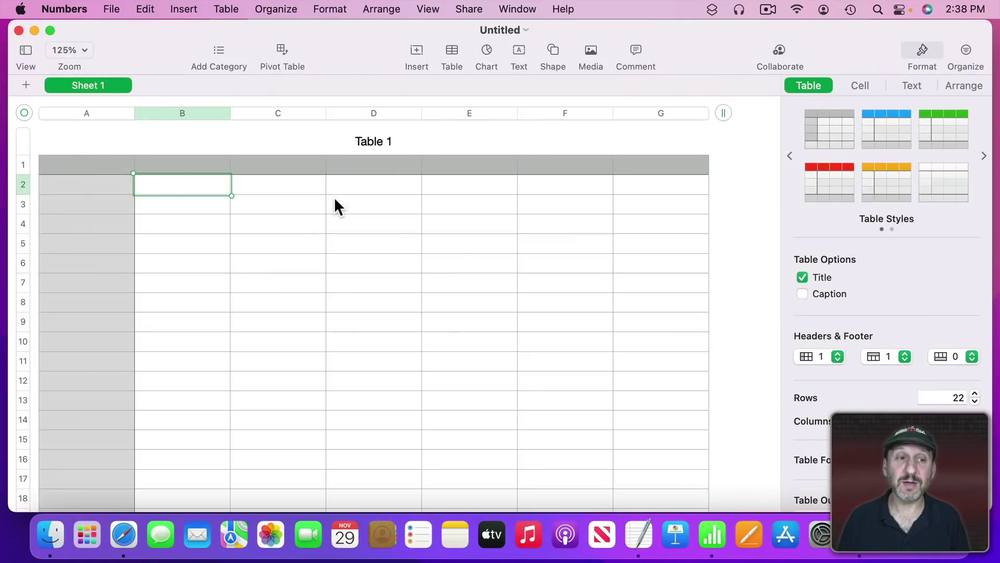
pyautogui.press('super+v')
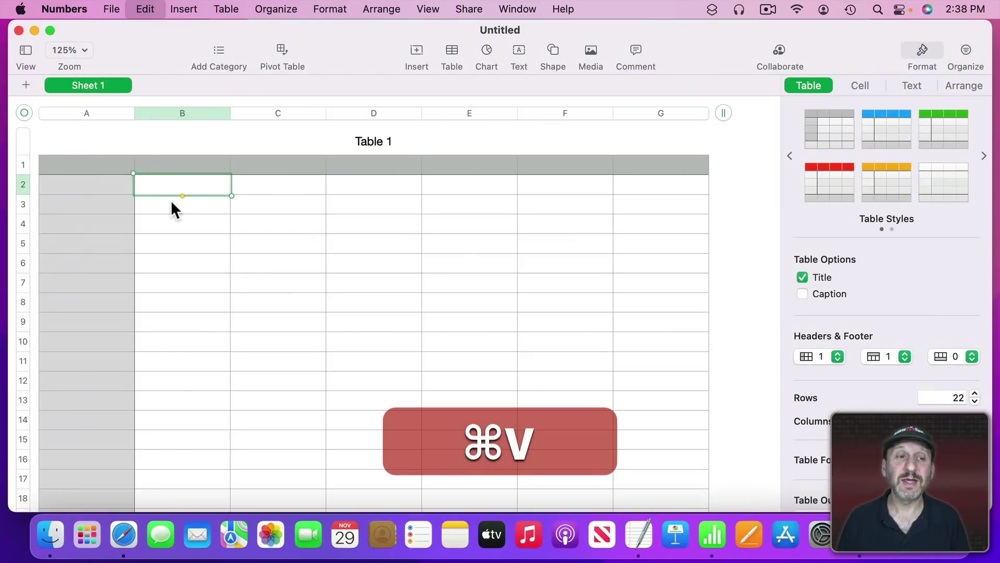
pyautogui.click(222, 115)
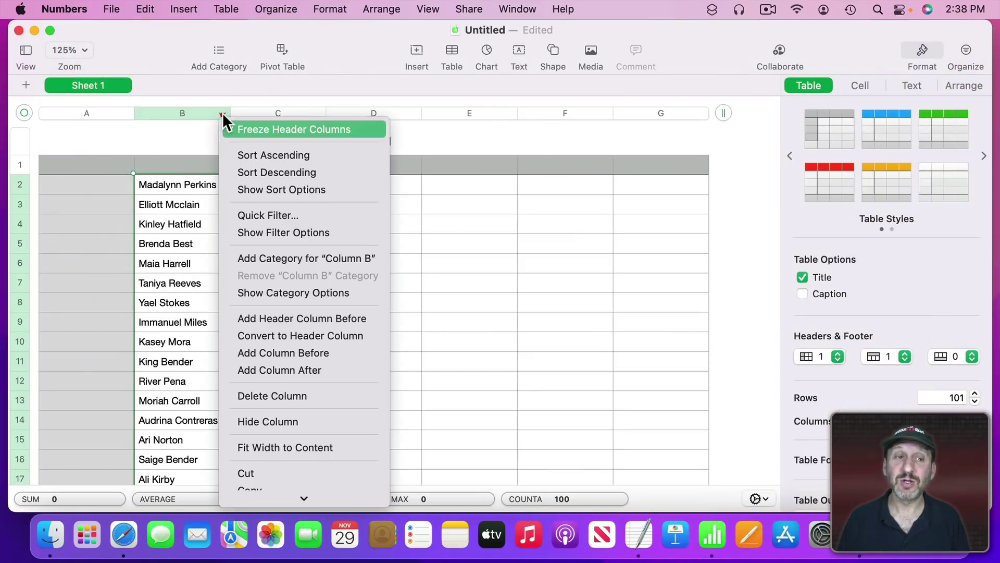
pyautogui.click(244, 155)
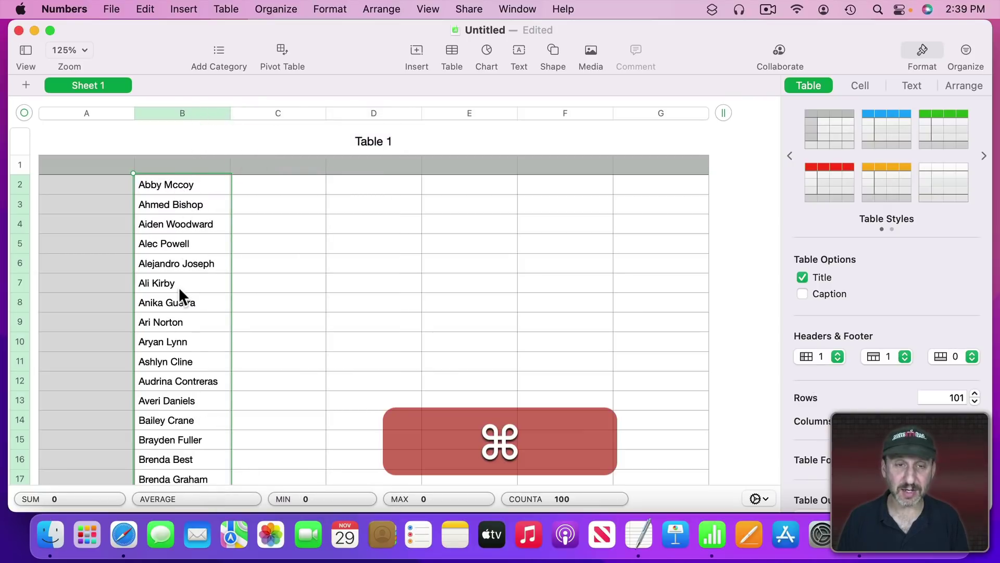
# Copy the Numbers-sorted names and paste them over the entire contents of names.txt
pyautogui.press('super+c')
pyautogui.press('super+h')
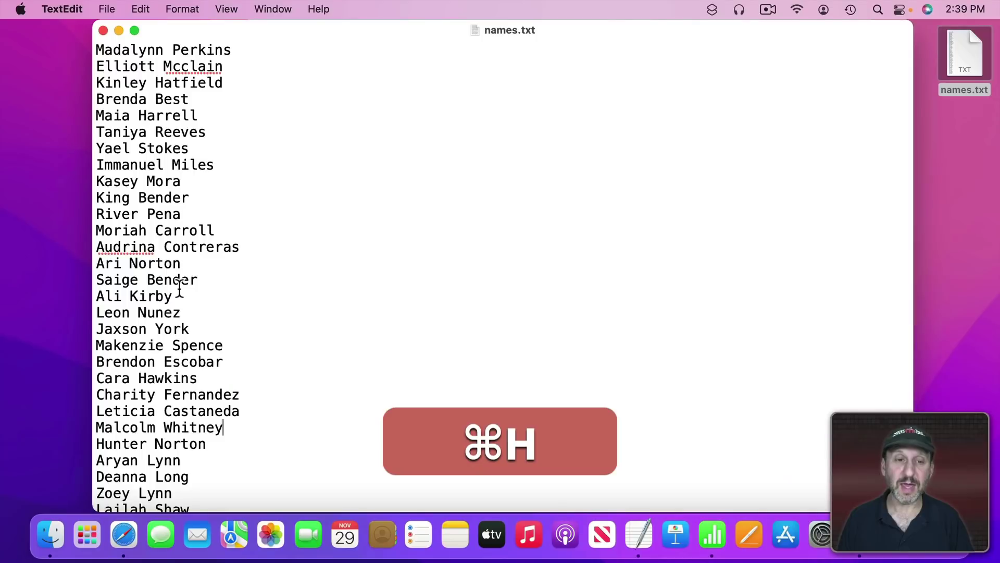
pyautogui.press('super+a')
pyautogui.press('super+BackSpace')
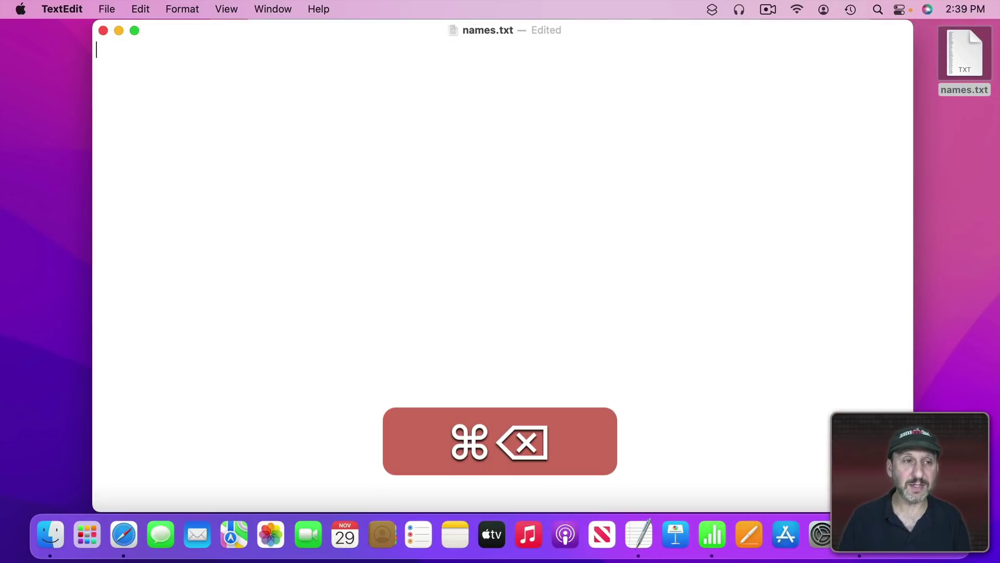
pyautogui.press('super+v')
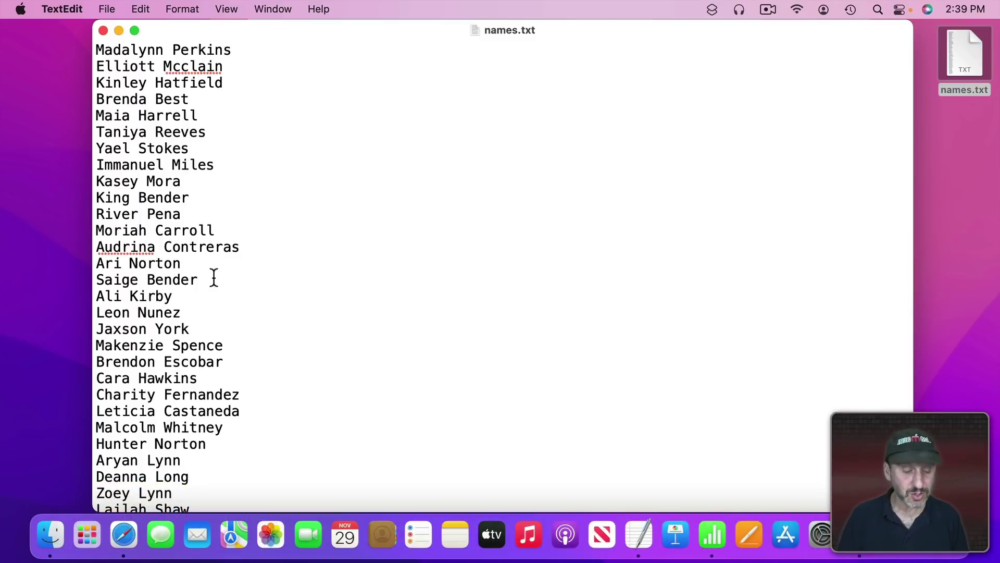
# Launch Terminal and cd into the Desktop folder containing names.txt
pyautogui.press('super+space')
pyautogui.write('term')
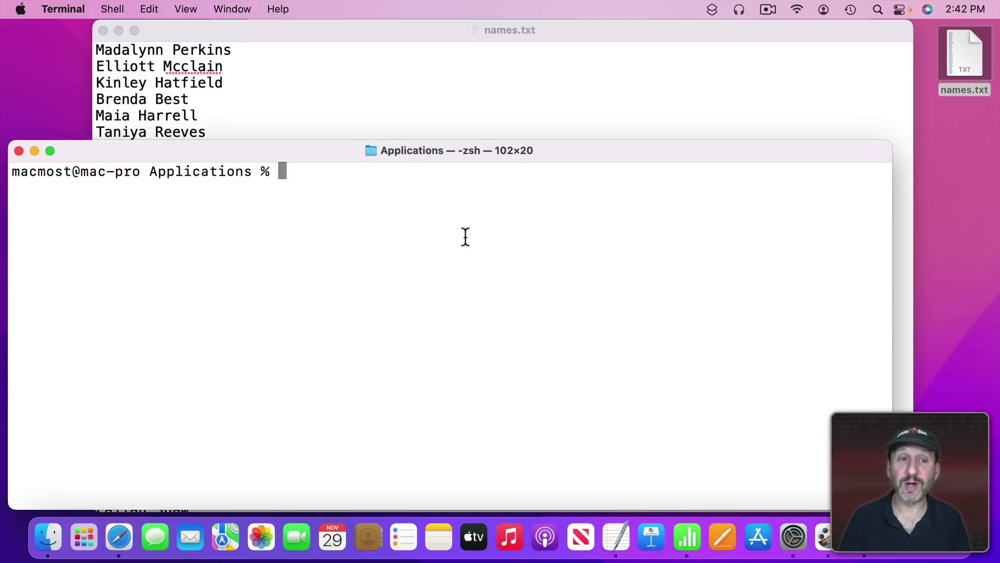
pyautogui.write('cd')
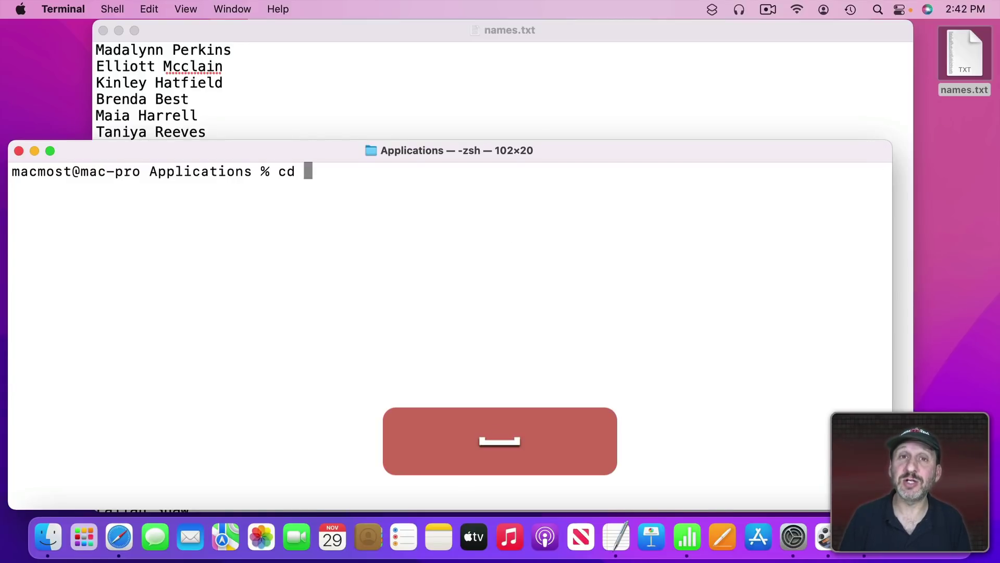
pyautogui.moveTo(978, 67); pyautogui.dragTo(483, 194)
pyautogui.press('BackSpace')
pyautogui.press('BackSpace')
pyautogui.press('BackSpace')
pyautogui.press('BackSpace')
pyautogui.press('BackSpace')
pyautogui.press('BackSpace')
pyautogui.press('BackSpace')
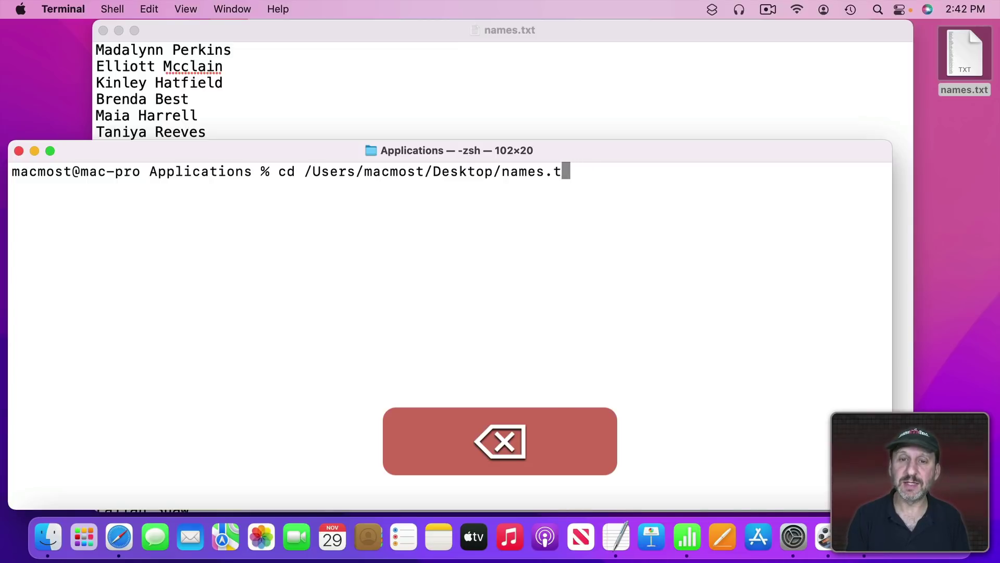
pyautogui.press('BackSpace')
pyautogui.press('BackSpace')
pyautogui.press('BackSpace')
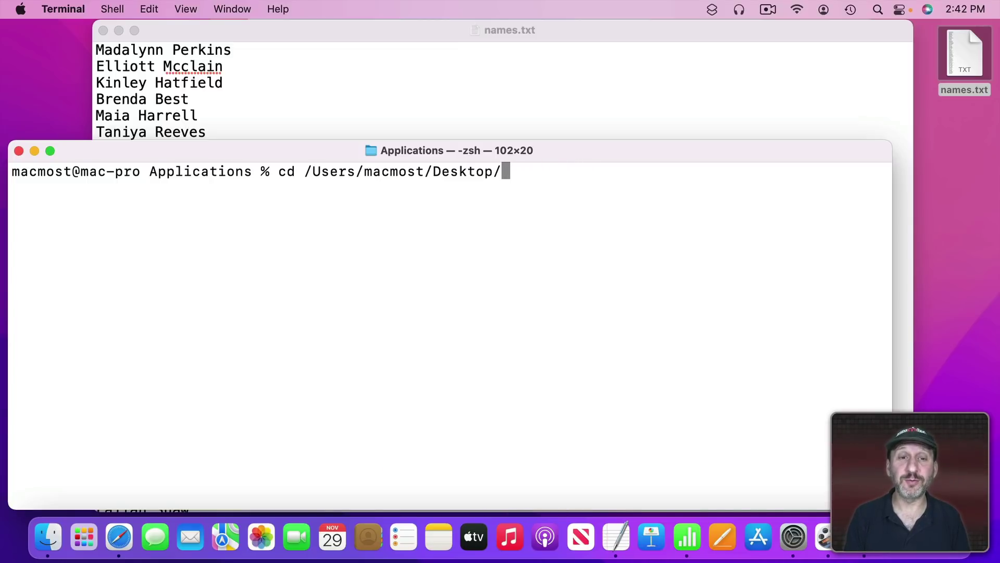
pyautogui.press('Return')
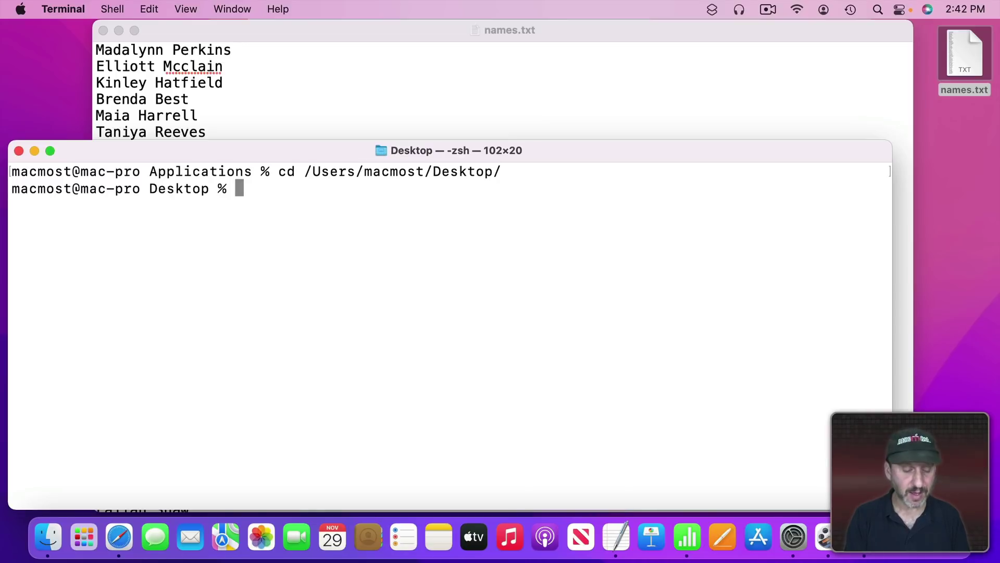
# Print names.txt sorted, then write the sorted output to sorted.txt with 'sort names.txt -o sorted.txt'
pyautogui.write('sort ')
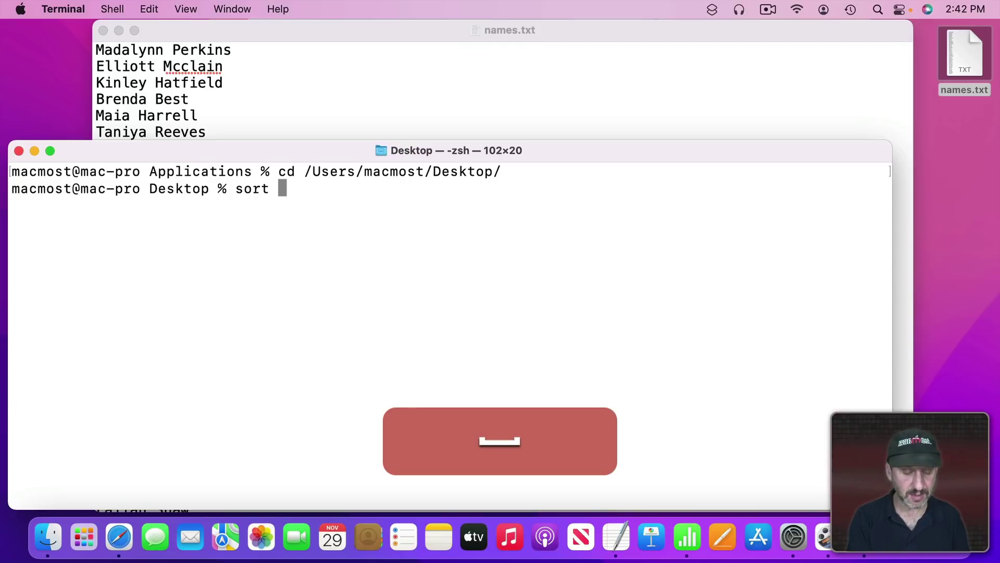
pyautogui.write('names.txt')
pyautogui.press('Return')
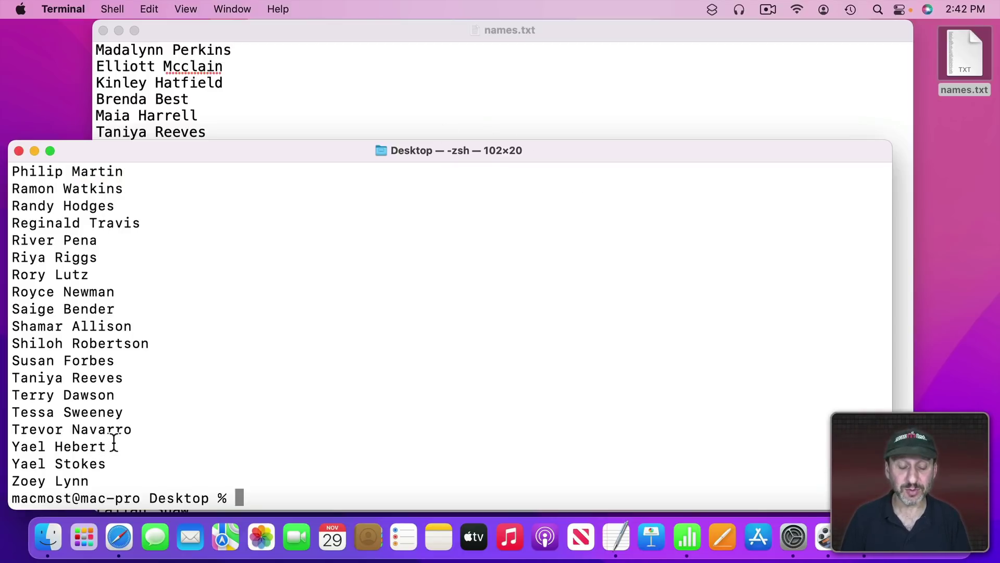
pyautogui.write('sort n')
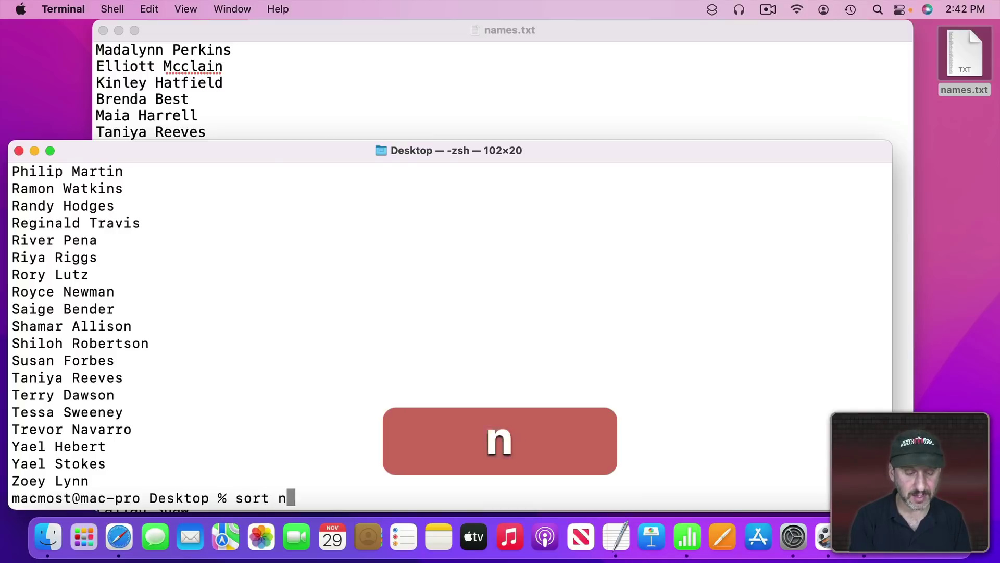
pyautogui.write('ames.txt')
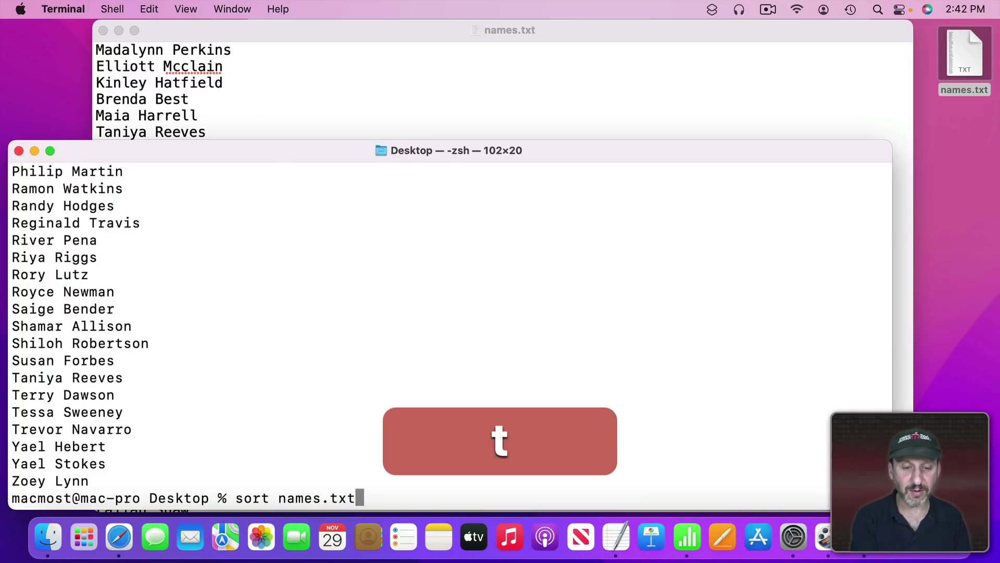
pyautogui.write(' -o')
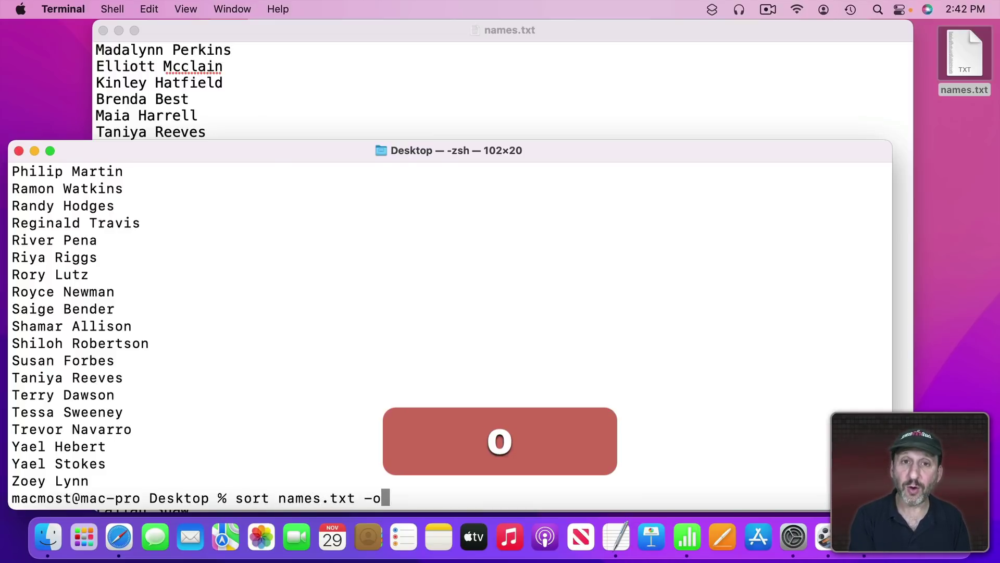
pyautogui.write(' sorted')
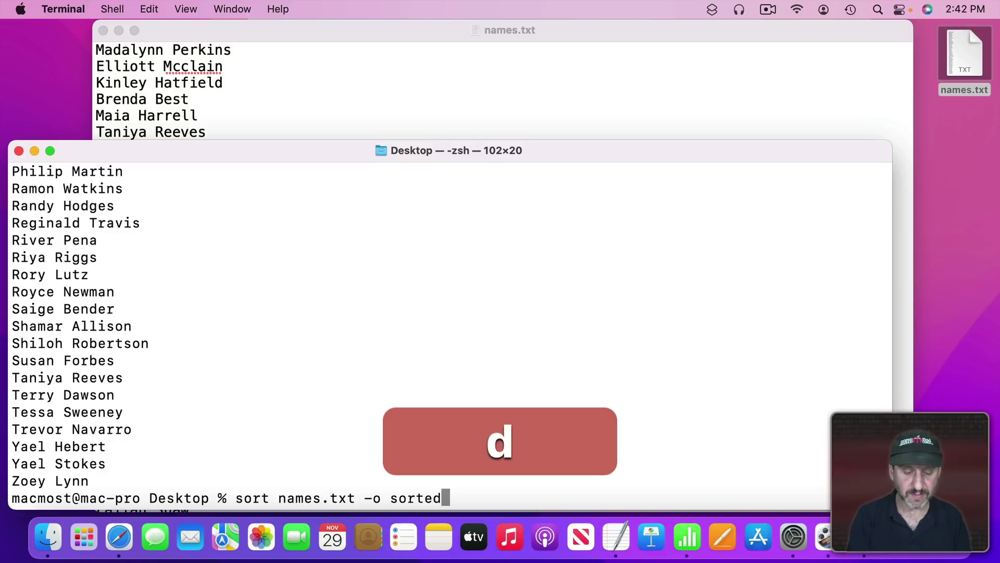
pyautogui.write('.txt')
pyautogui.press('Return')
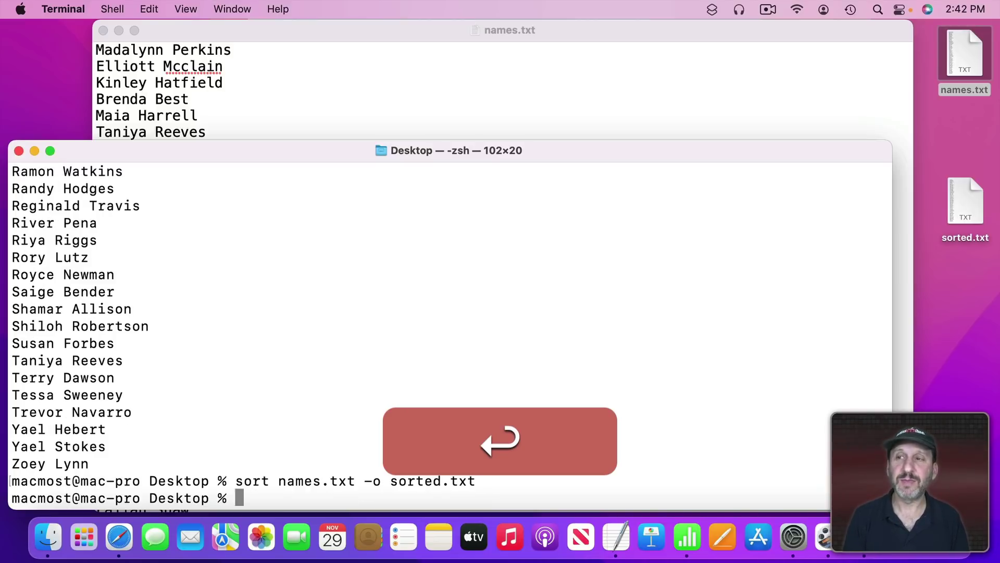
# Open sorted.txt in TextEdit to check the alphabetized names, then close it
pyautogui.doubleClick(967, 195)
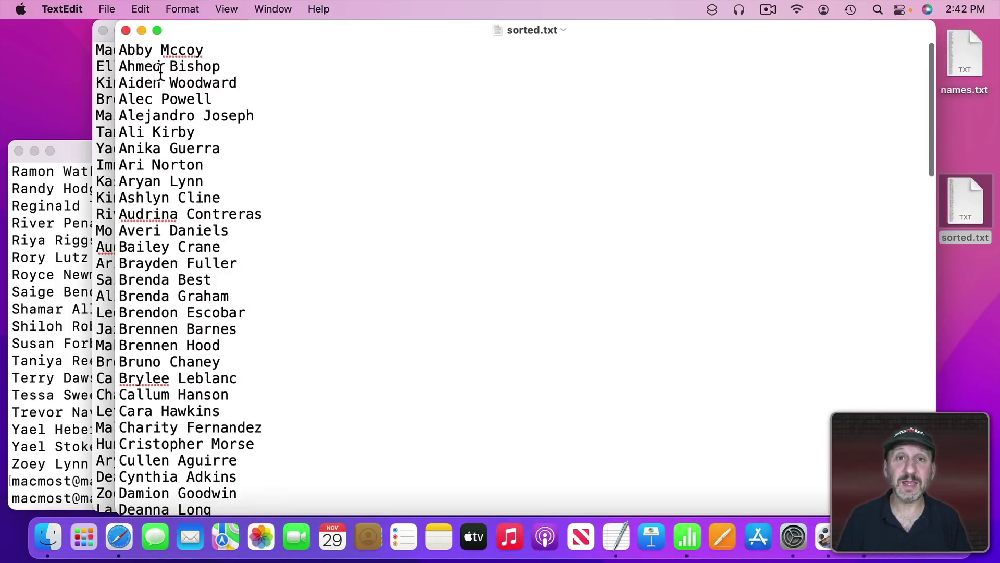
pyautogui.press('super+w')
pyautogui.click(229, 392)
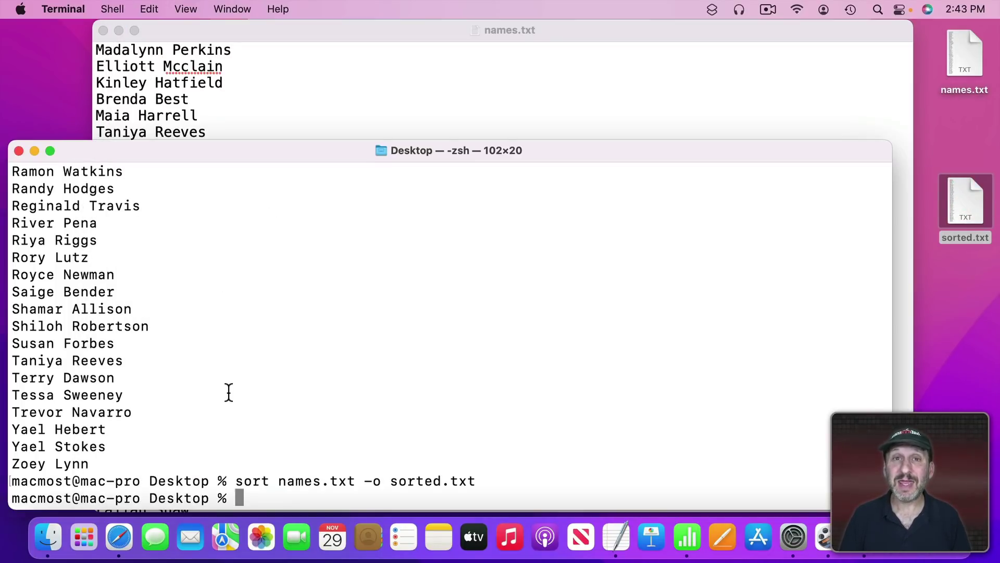
pyautogui.write('ma')
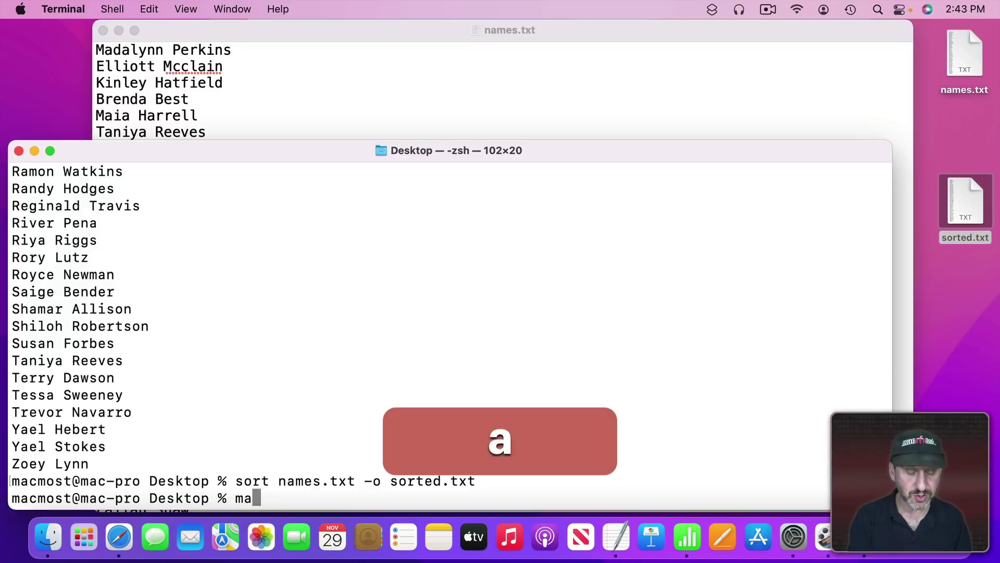
pyautogui.write('n sort')
pyautogui.press('Return')
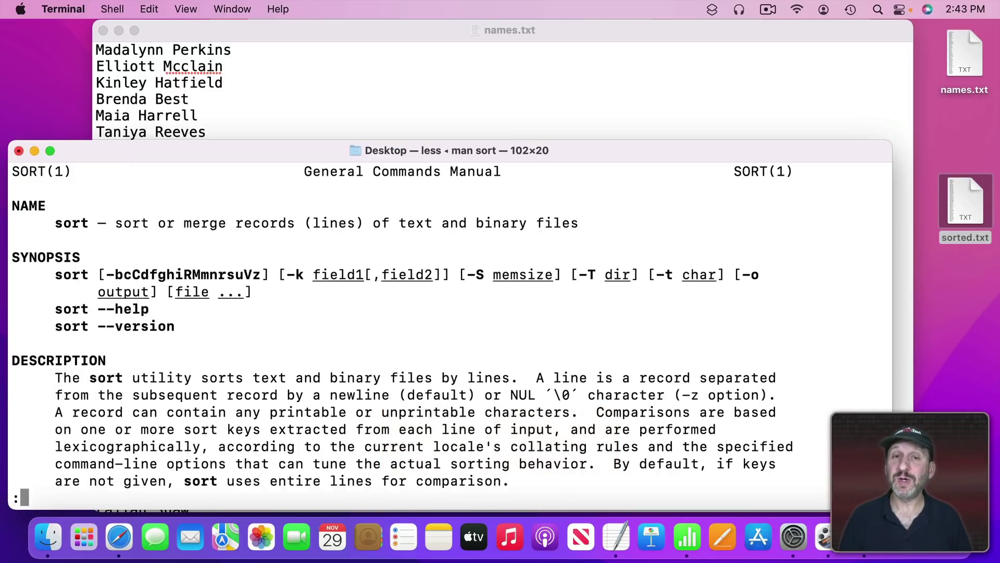
pyautogui.press('Down')
pyautogui.press('Down')
pyautogui.press('Down')
pyautogui.press('Down')
pyautogui.press('Down')
pyautogui.press('Down')
pyautogui.press('Down')
pyautogui.press('Down')
pyautogui.press('Down')
pyautogui.press('Down')
pyautogui.press('Down')
pyautogui.press('Down')
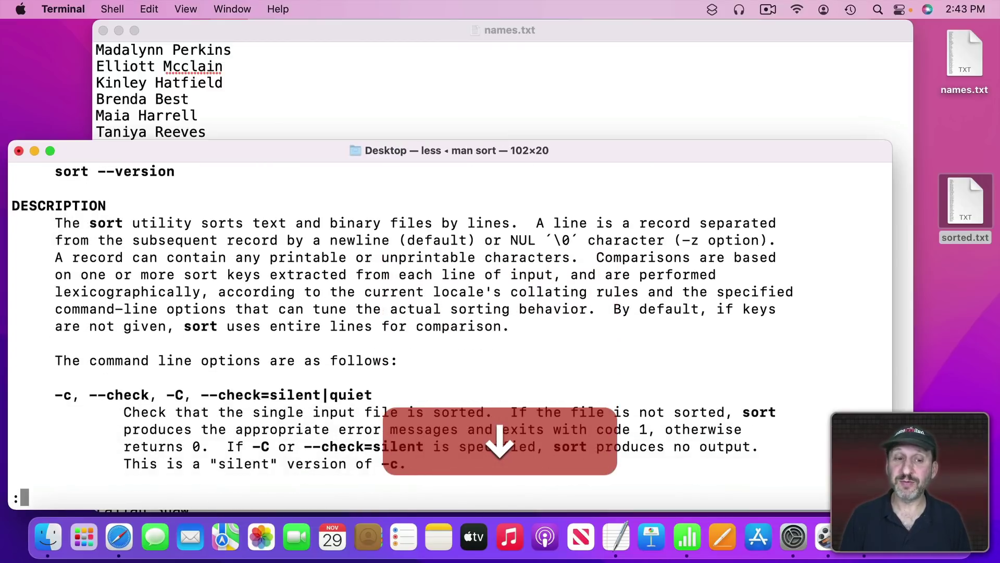
pyautogui.press('Down')
pyautogui.press('Down')
pyautogui.press('Down')
pyautogui.press('Down')
pyautogui.press('Down')
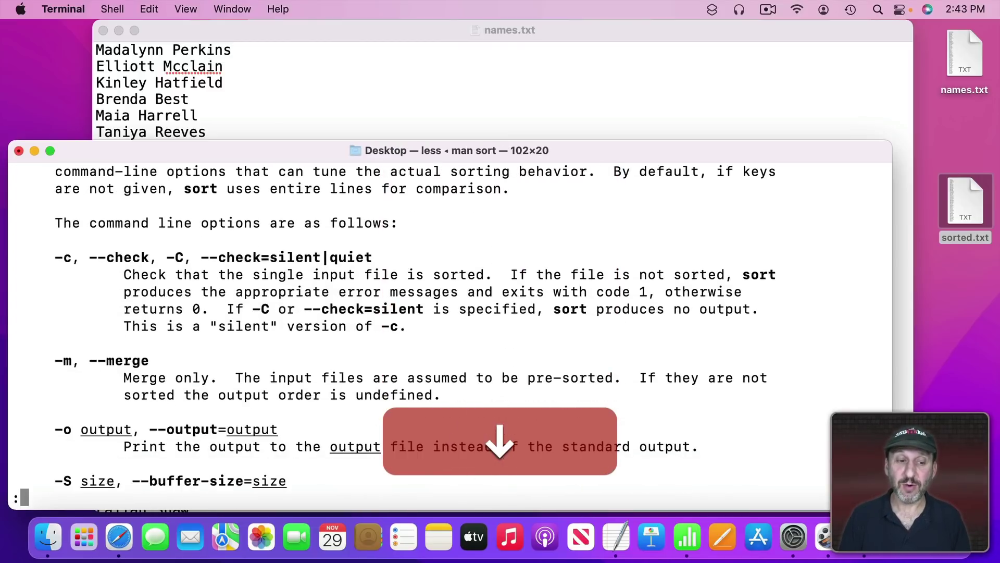
pyautogui.press('q')
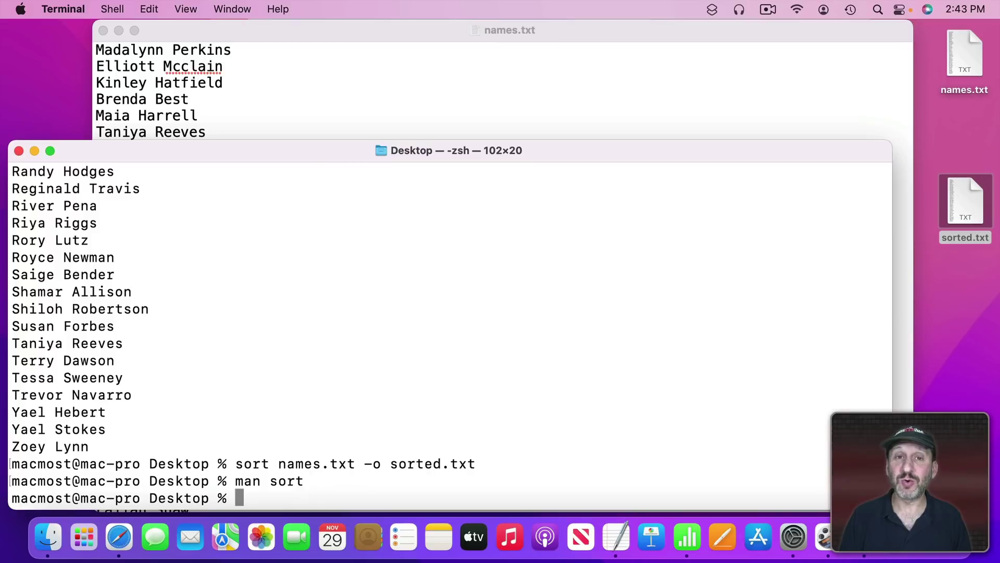
# List names.txt in reverse order with sort -r, then shuffled with sort -R
pyautogui.write('sort')
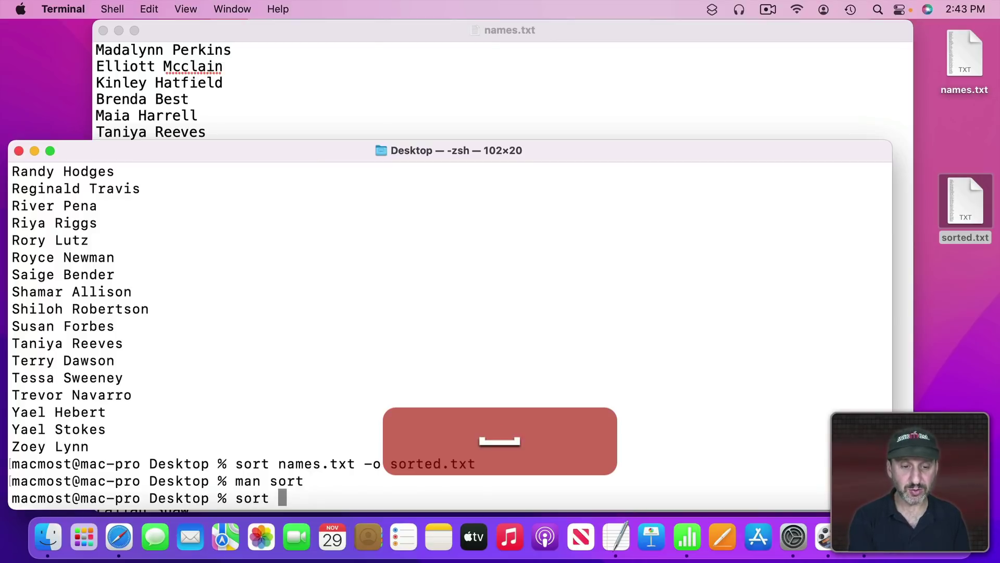
pyautogui.write('names.txt ')
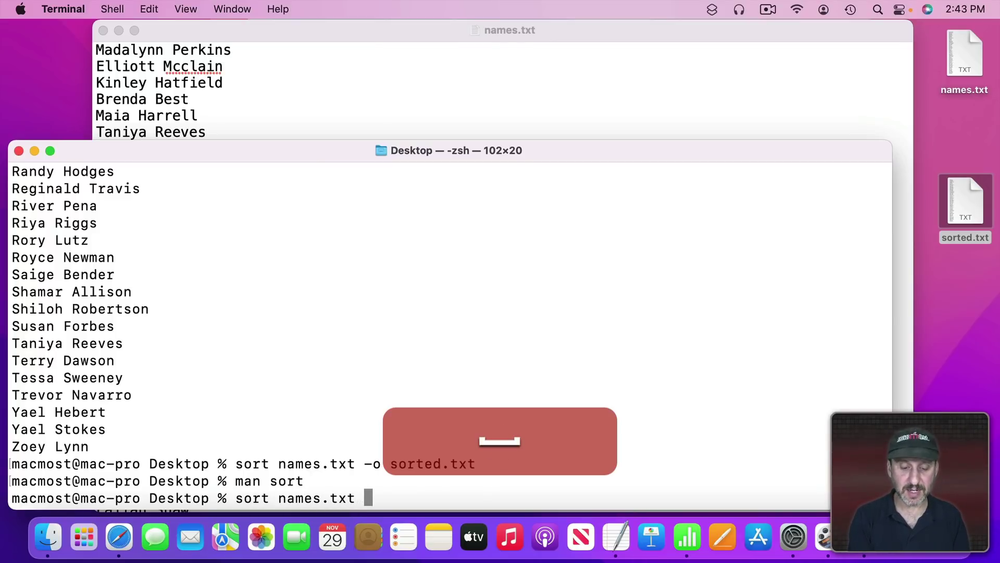
pyautogui.write('-r')
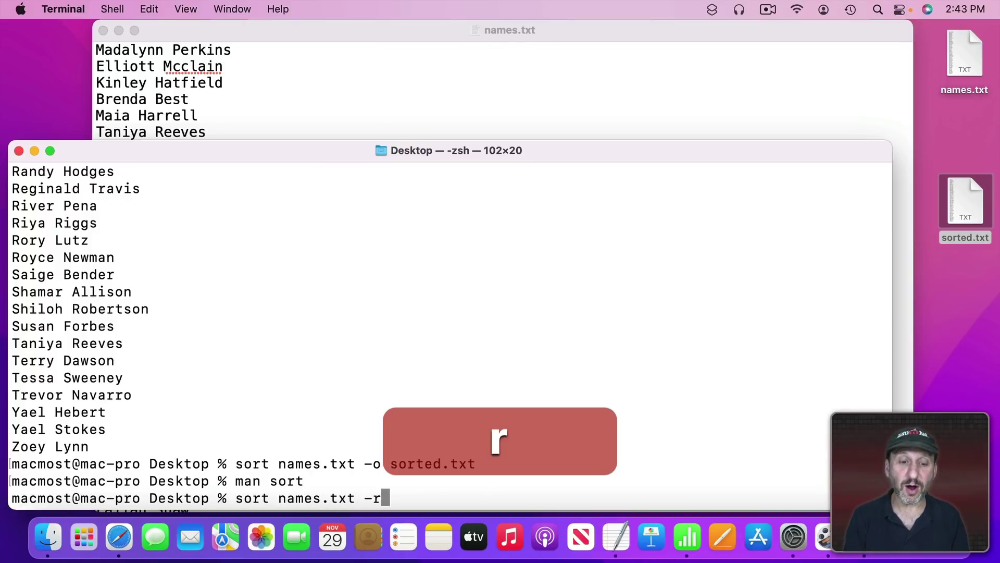
pyautogui.press('Return')
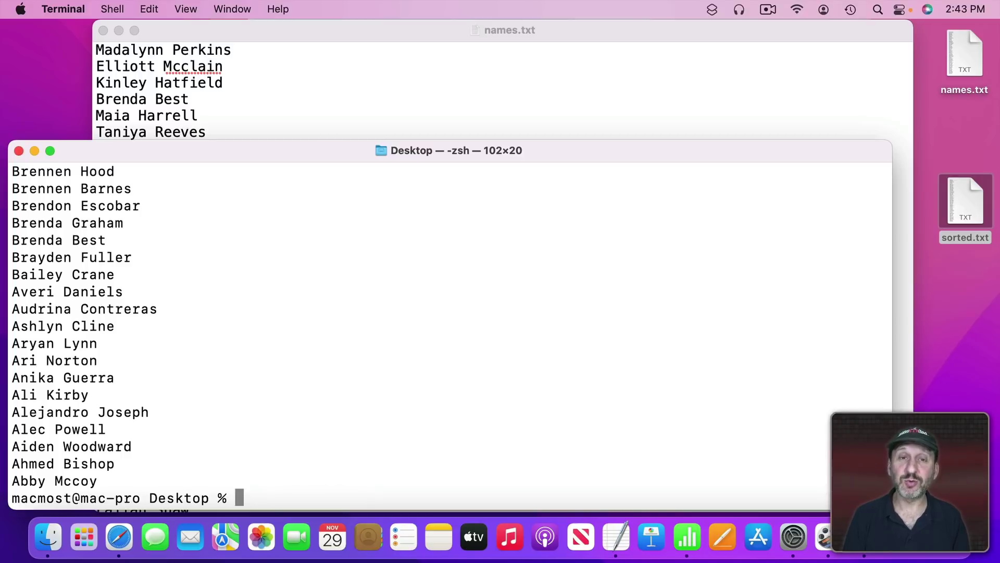
pyautogui.press('Up')
pyautogui.press('BackSpace')
pyautogui.write('R')
pyautogui.hotkey('shift', 'Return')
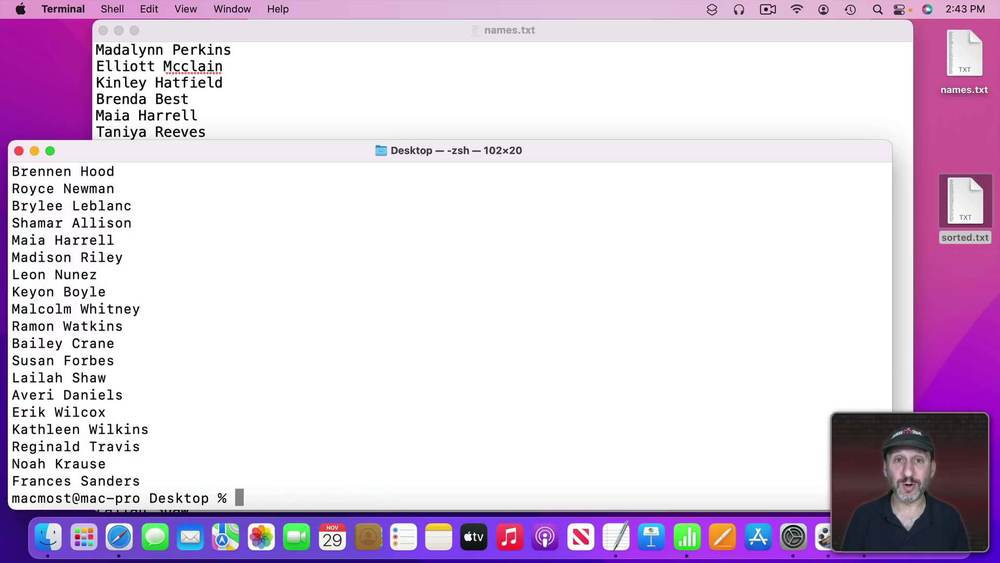
# List the names sorted by last name with 'sort names.txt -k2 -t' ''
pyautogui.press('Down')
pyautogui.press('Up')
pyautogui.press('BackSpace')
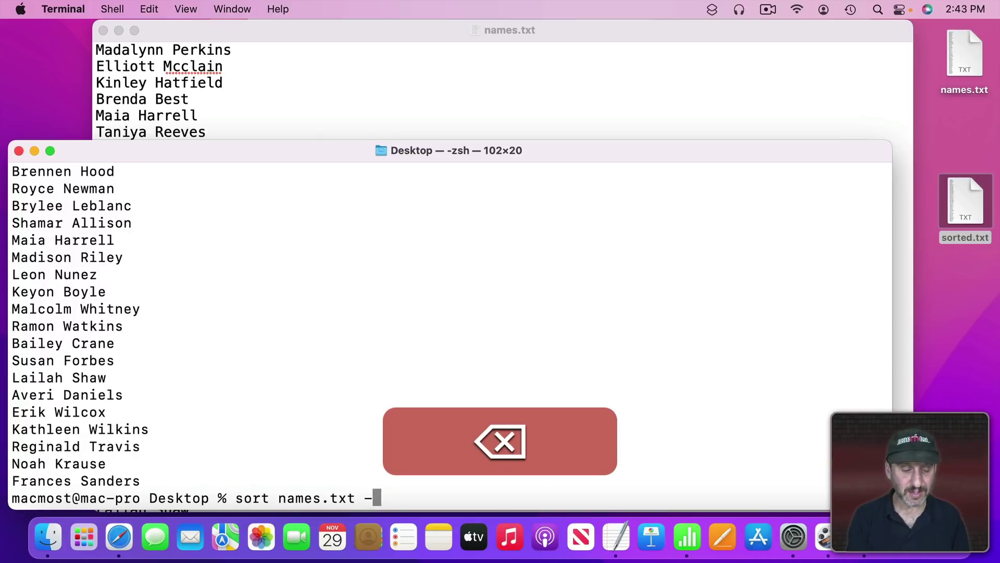
pyautogui.write('k2 ')
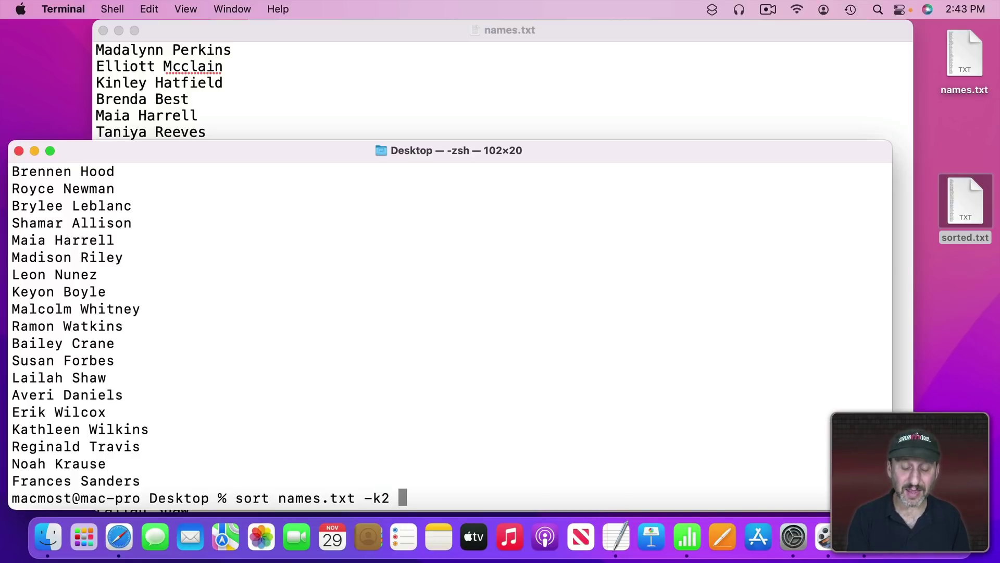
pyautogui.write("-t' '")
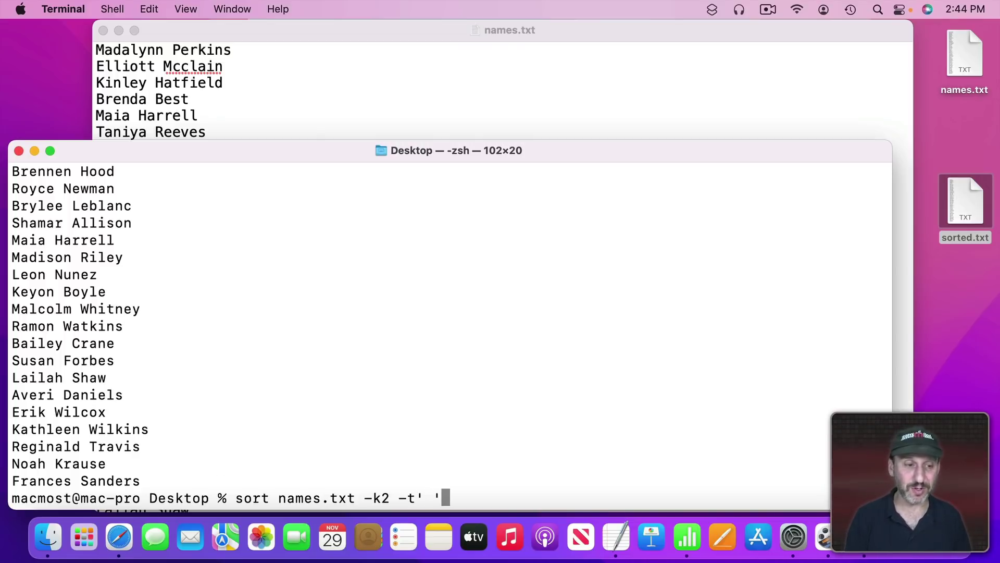
pyautogui.press('Return')
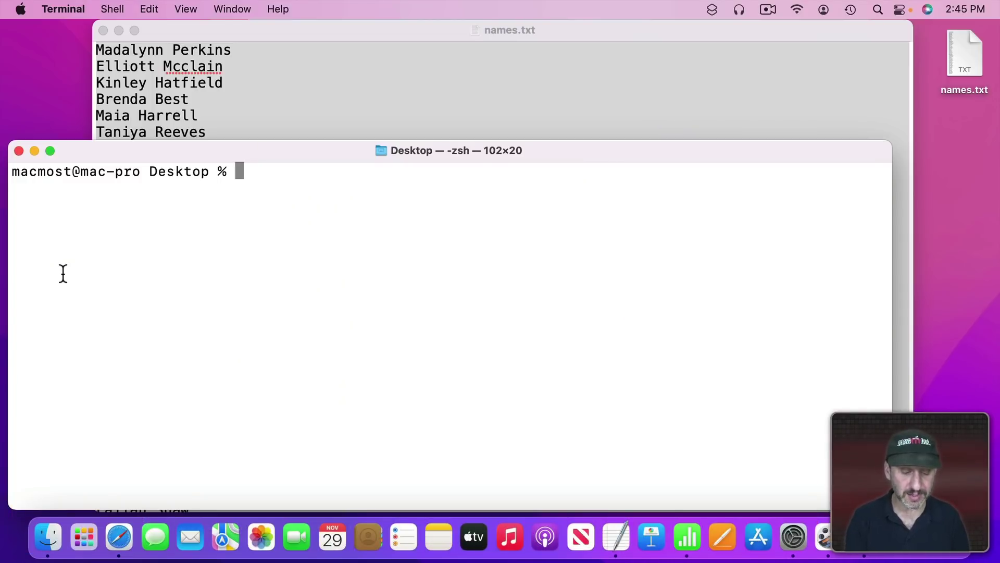
# Open names.txt in vim and move through the name lines
pyautogui.write('vim')
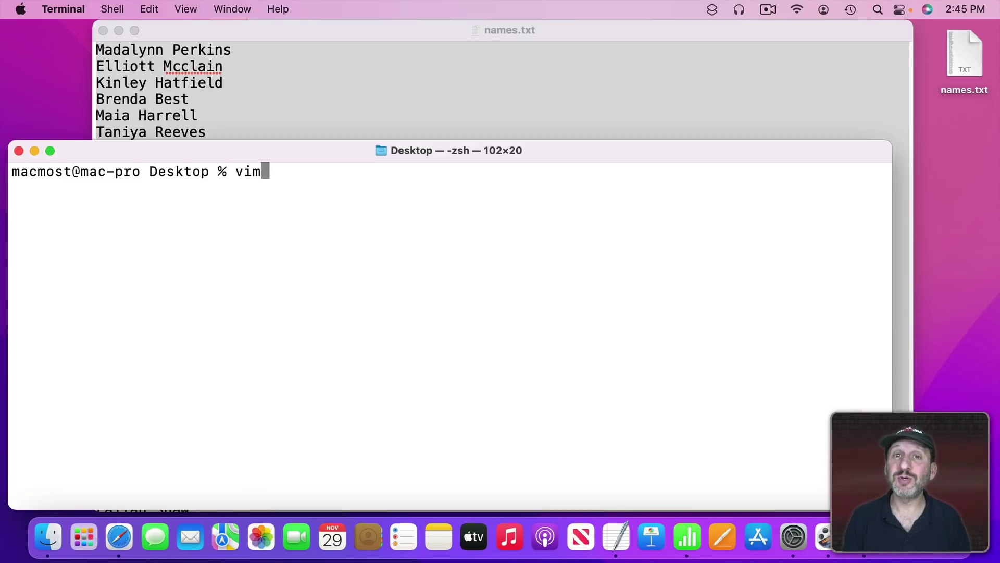
pyautogui.write(' name')
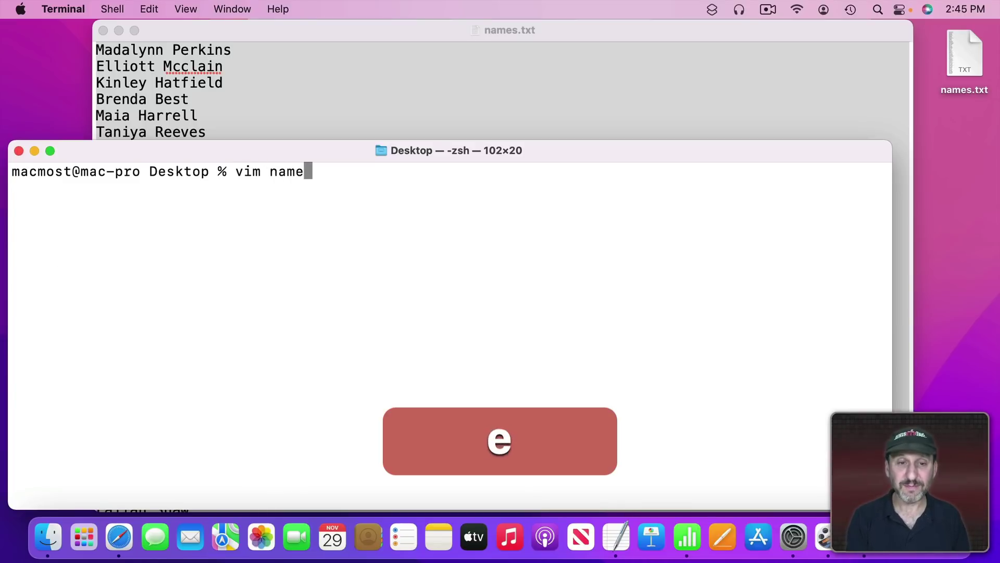
pyautogui.write('s.txt')
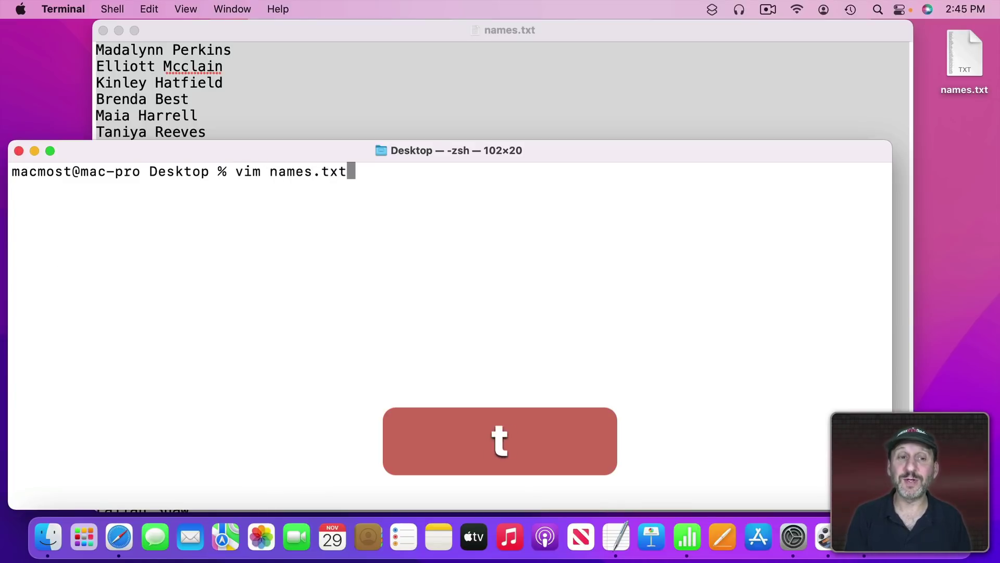
pyautogui.press('Return')
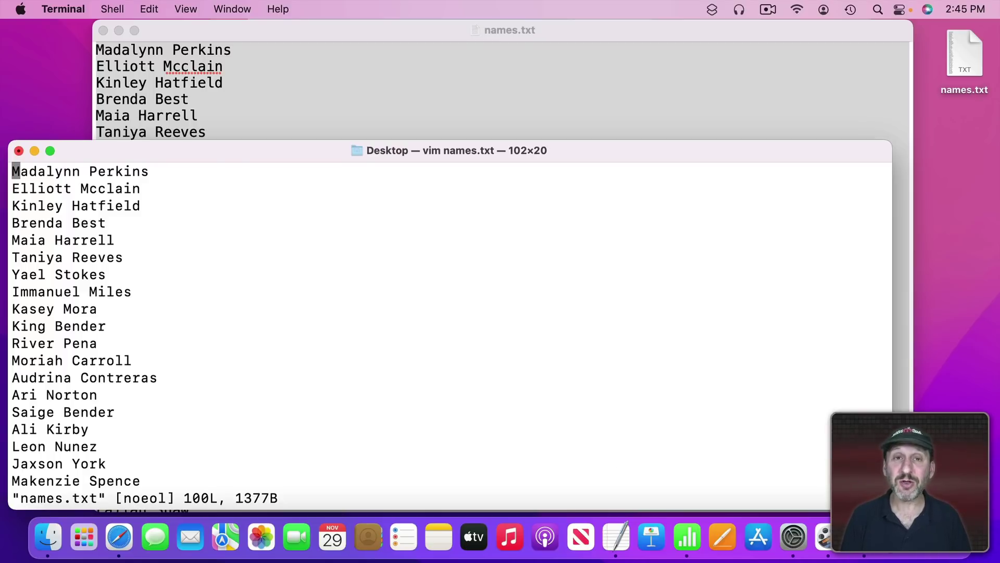
pyautogui.press('Down')
pyautogui.press('Down')
pyautogui.press('Down')
pyautogui.press('Down')
pyautogui.press('Right')
pyautogui.press('Right')
pyautogui.press('Right')
pyautogui.press('Right')
pyautogui.press('Right')
pyautogui.press('Up')
pyautogui.press('Up')
pyautogui.press('Up')
pyautogui.press('Up')
pyautogui.press('Left')
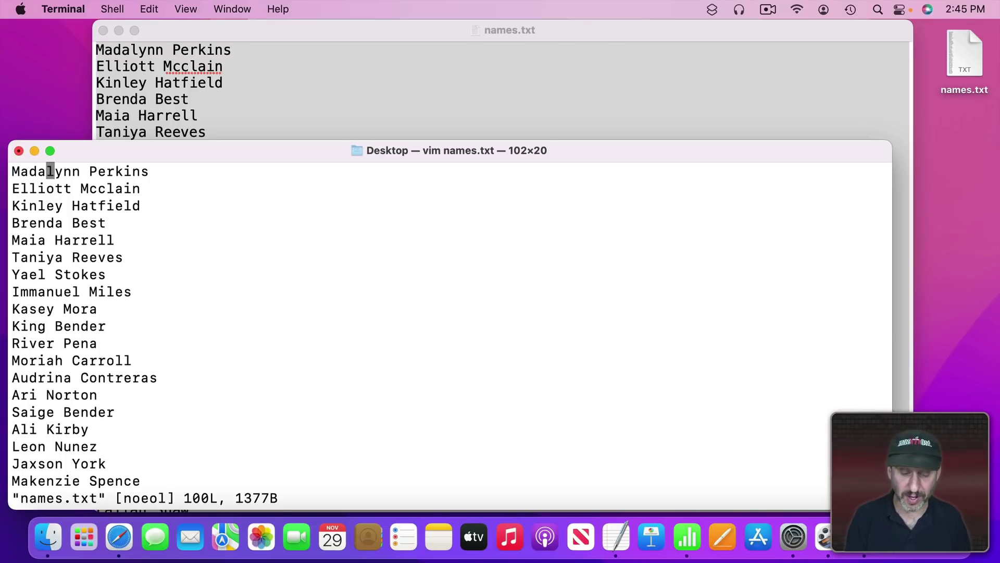
# Sort all lines with :sort, then save and quit with :wq
pyautogui.press('shift')
pyautogui.write(':')
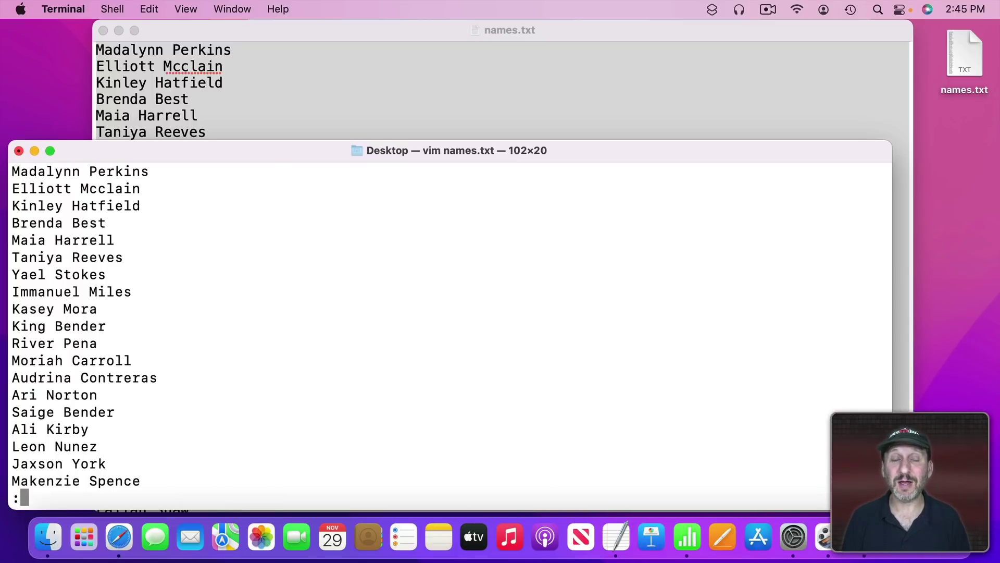
pyautogui.write('sort')
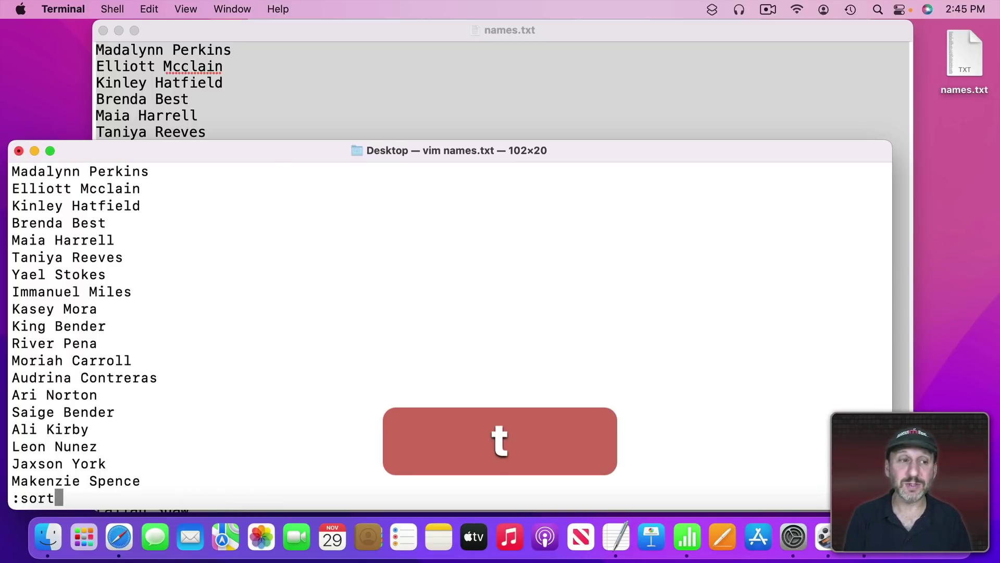
pyautogui.press('Return')
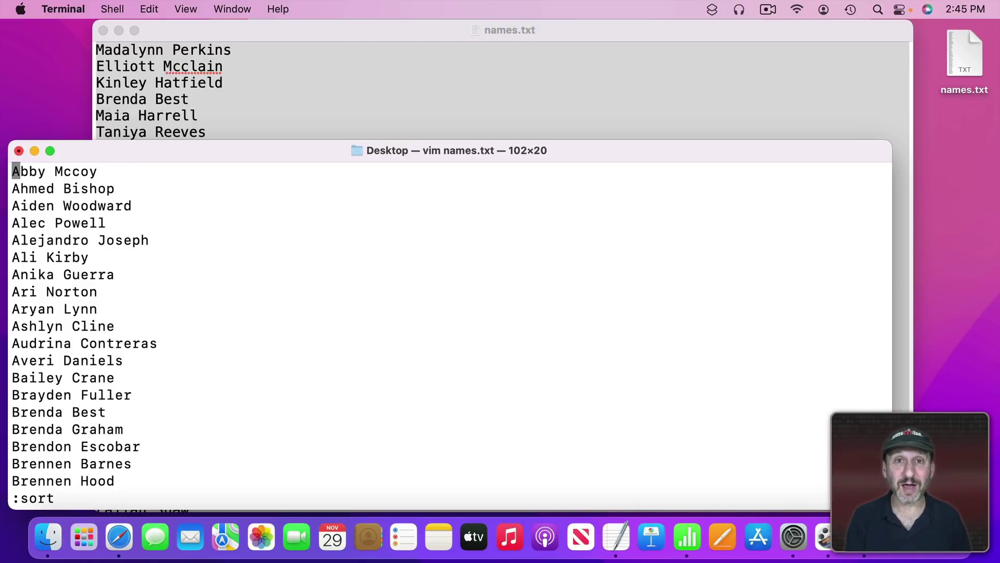
pyautogui.write(':')
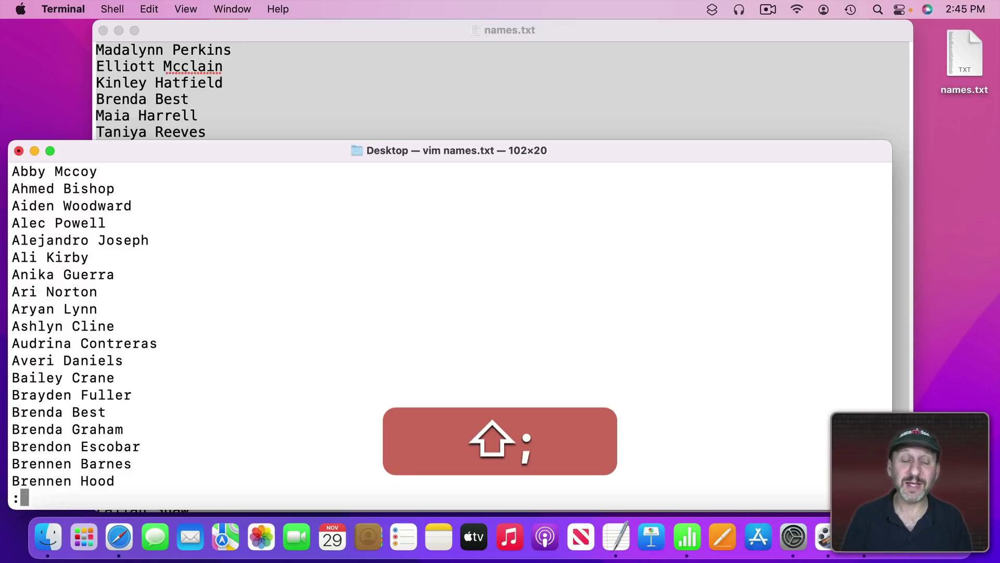
pyautogui.write('wq')
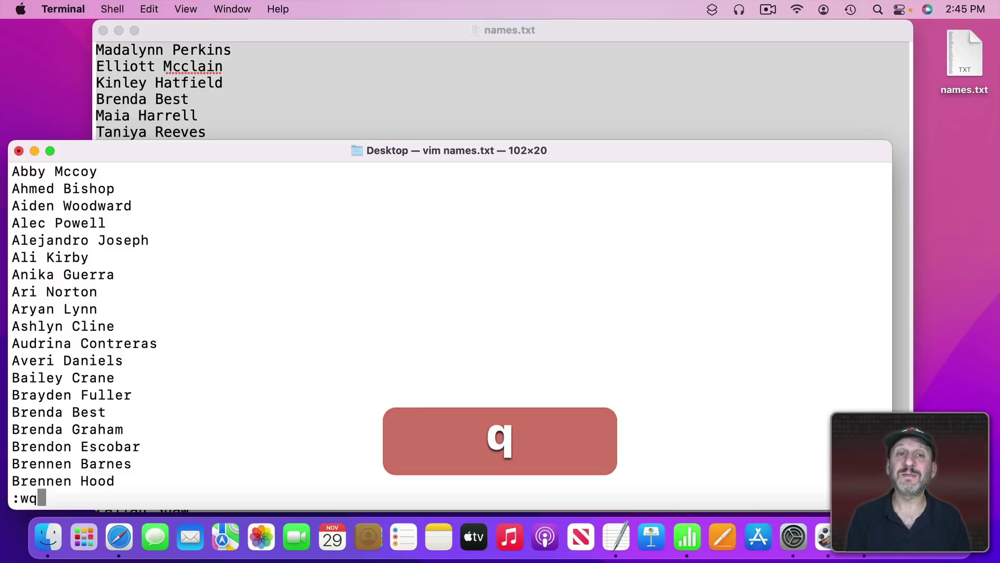
pyautogui.press('Return')
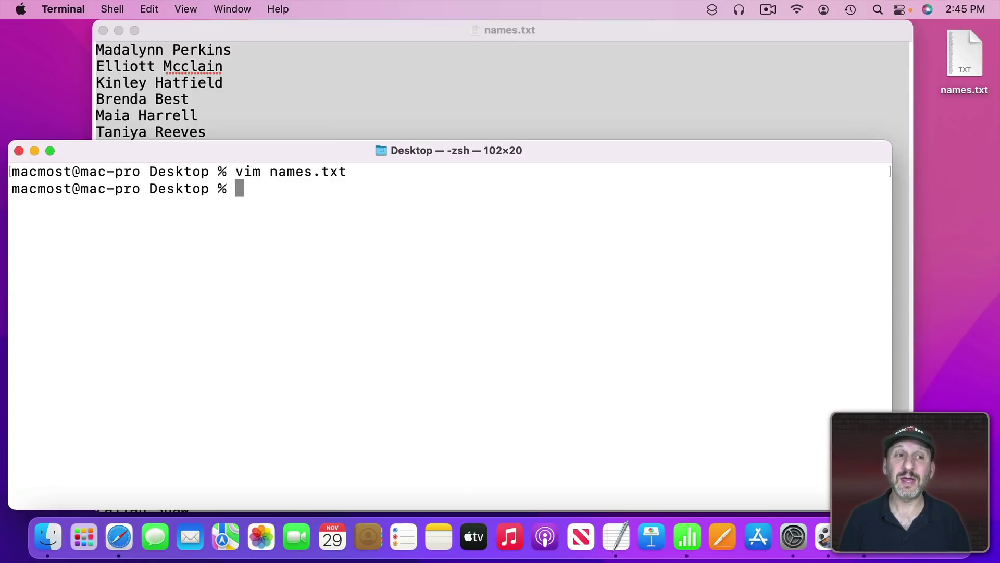
# Close the outdated names.txt window in TextEdit and reopen the sorted file from the desktop
pyautogui.click(215, 36)
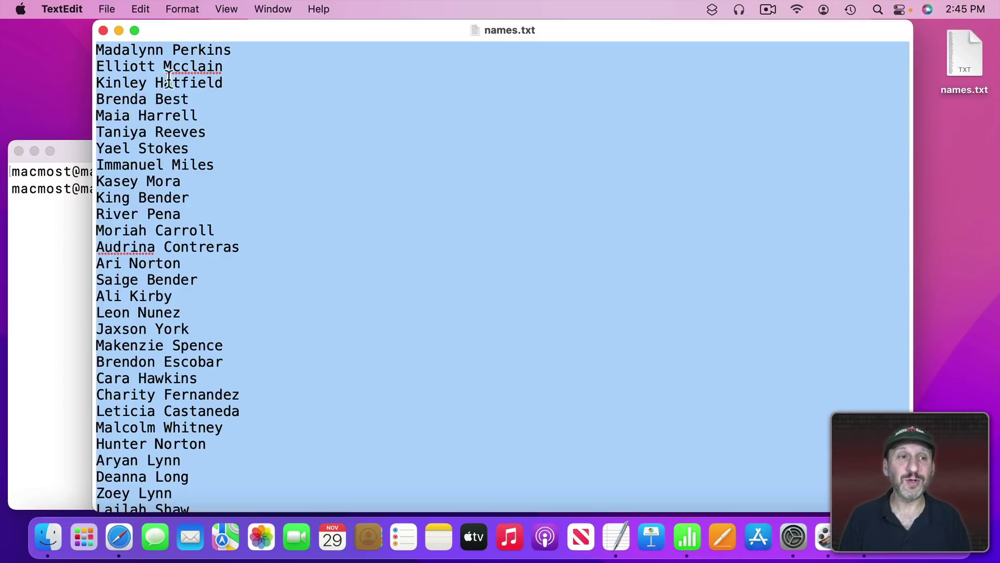
pyautogui.click(102, 30)
pyautogui.click(979, 51)
pyautogui.doubleClick(979, 51)
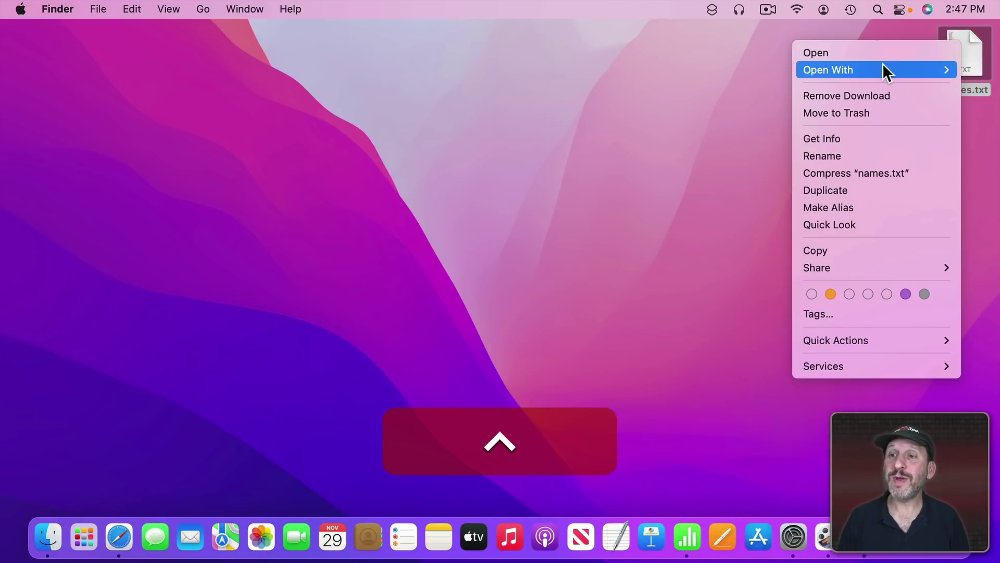
# Open names.txt in CotEditor and Sort by Pattern on column 2, using a space delimiter
pyautogui.moveTo(883, 64)
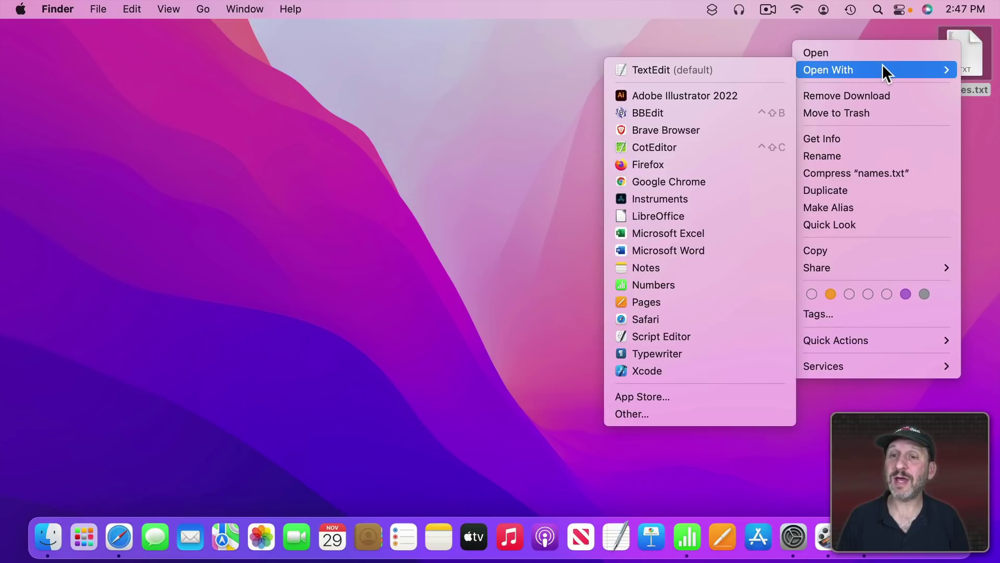
pyautogui.click(696, 140)
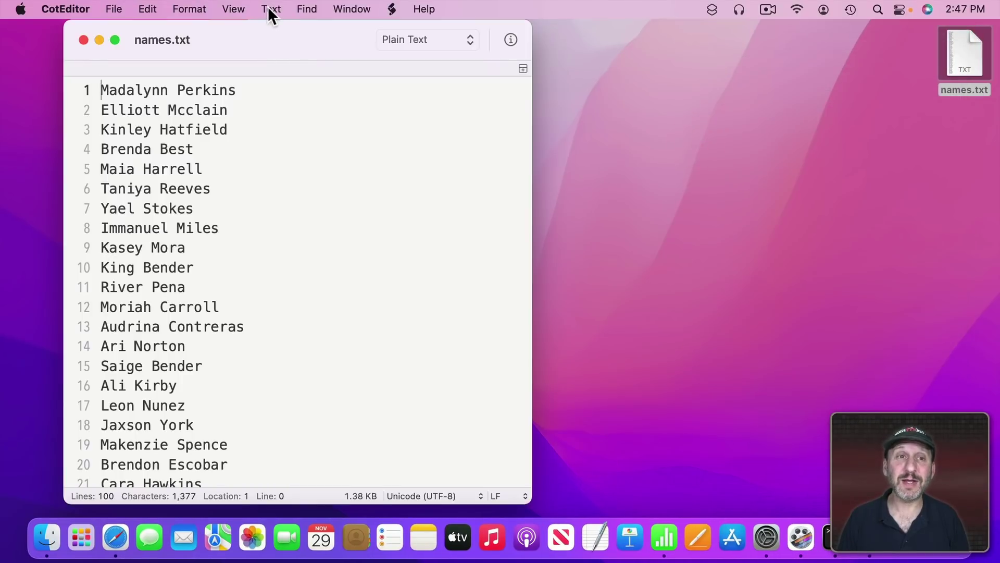
pyautogui.click(269, 7)
pyautogui.moveTo(289, 57)
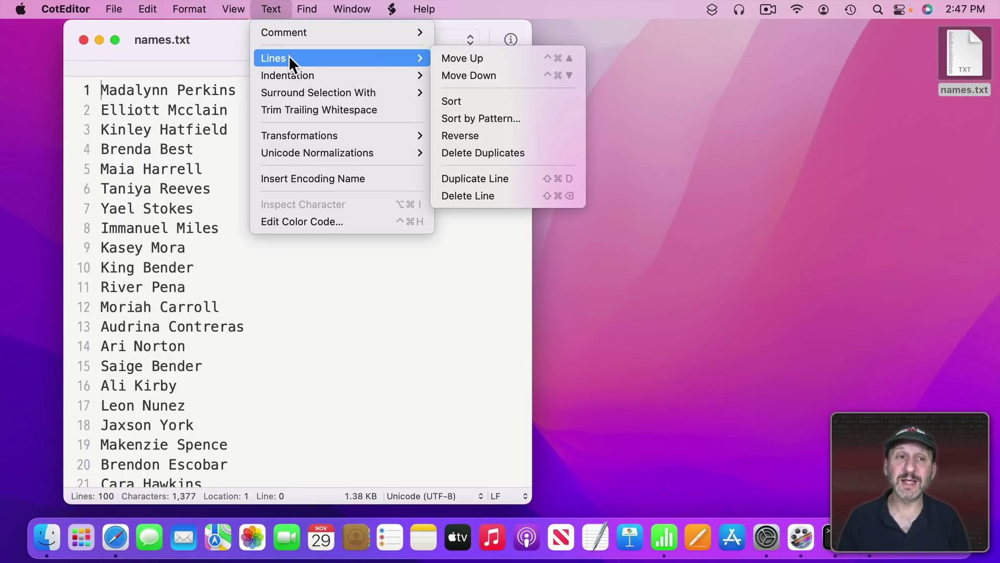
pyautogui.click(464, 101)
pyautogui.click(508, 114)
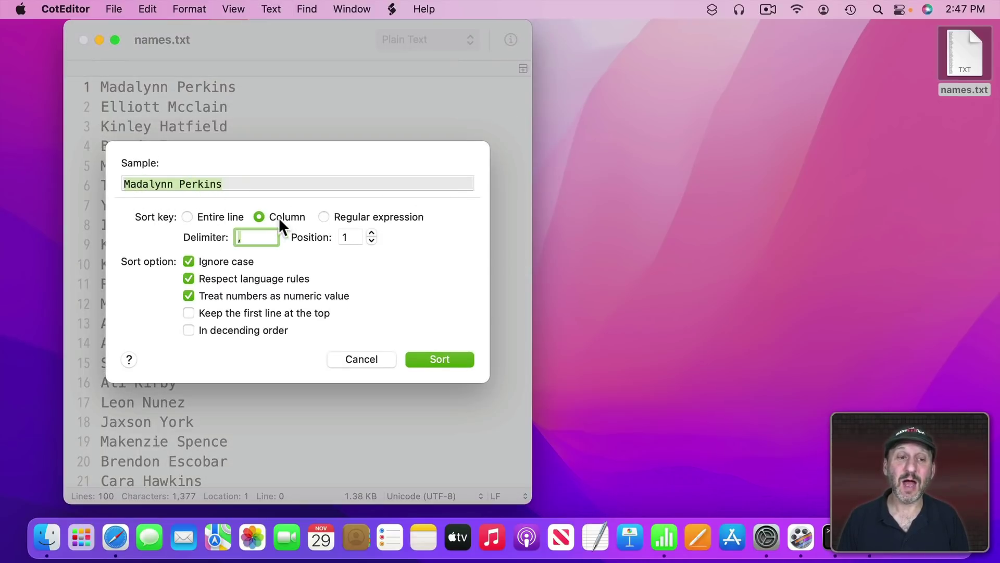
pyautogui.moveTo(252, 239); pyautogui.dragTo(230, 236)
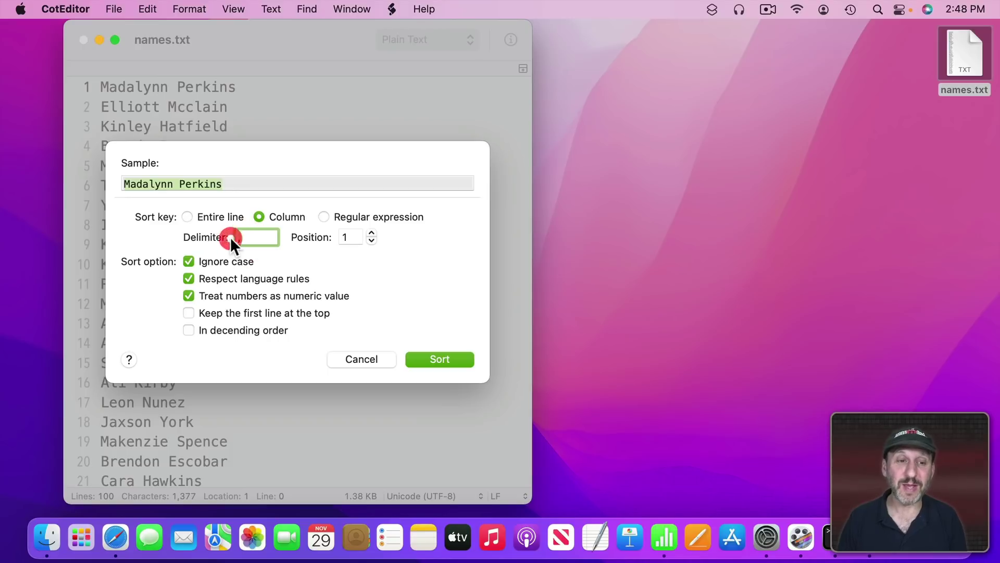
pyautogui.click(371, 234)
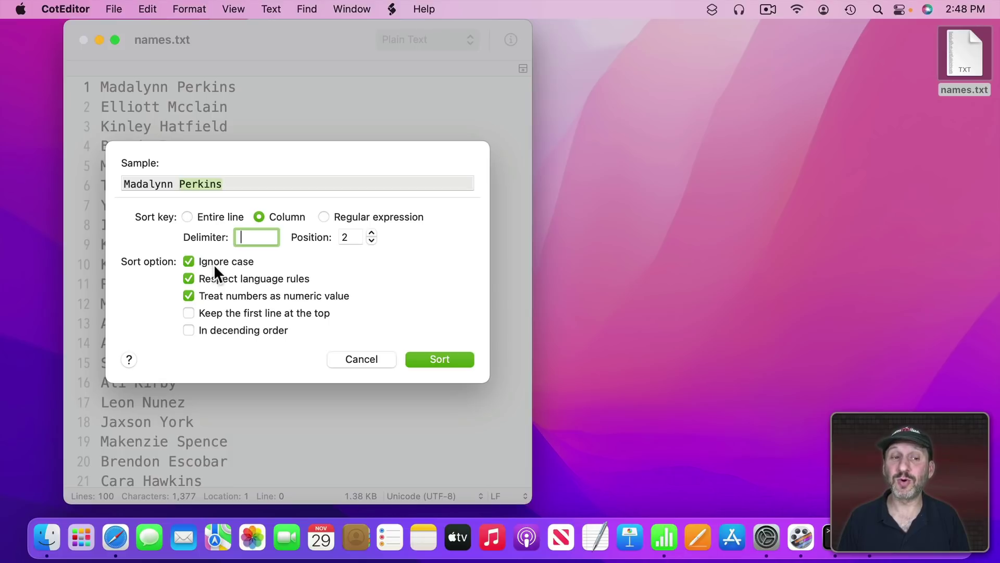
pyautogui.click(439, 359)
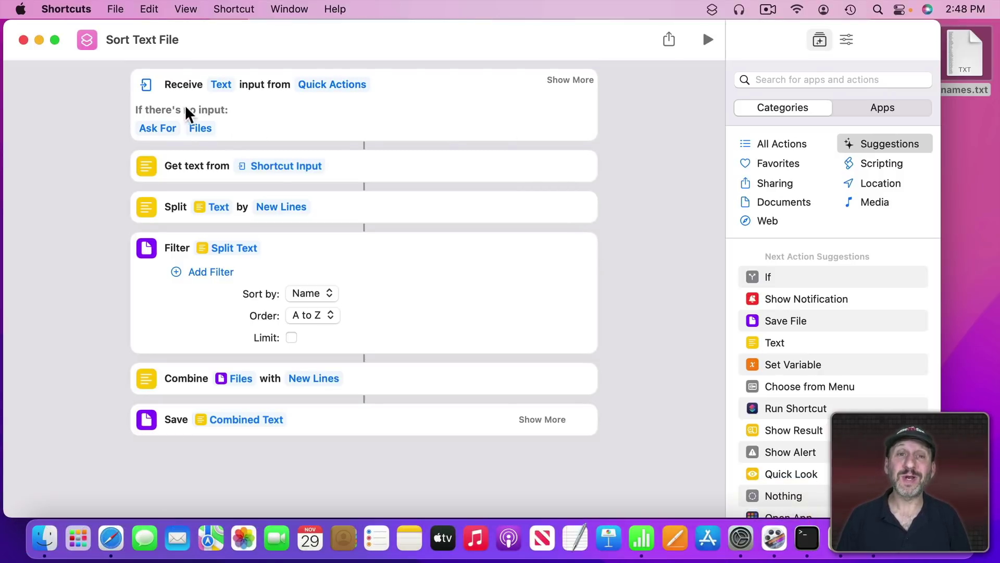
# Check the quick action settings, search the action library for 'filter', and keep sorting lines by Name
pyautogui.click(846, 39)
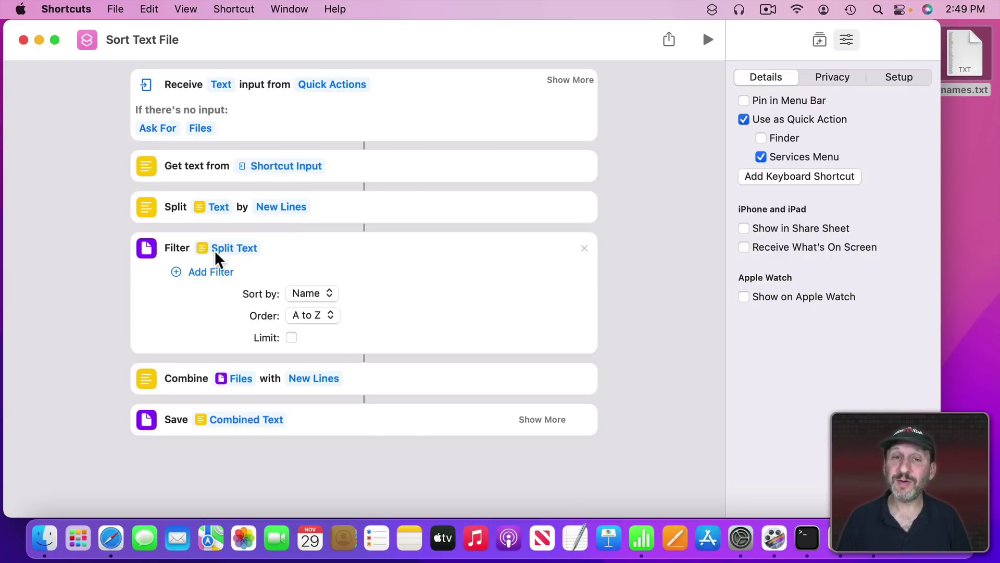
pyautogui.click(816, 40)
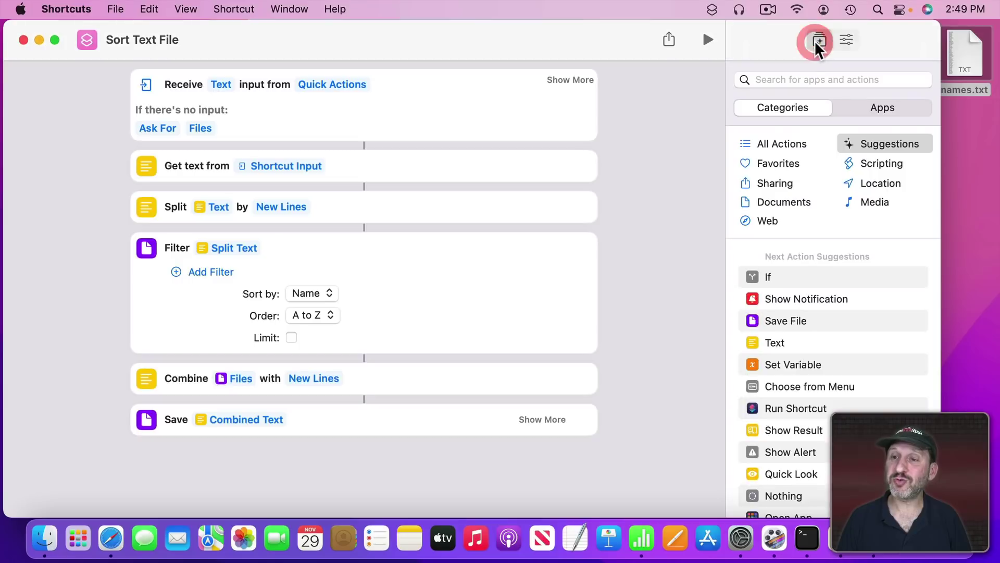
pyautogui.click(789, 78)
pyautogui.write('filter')
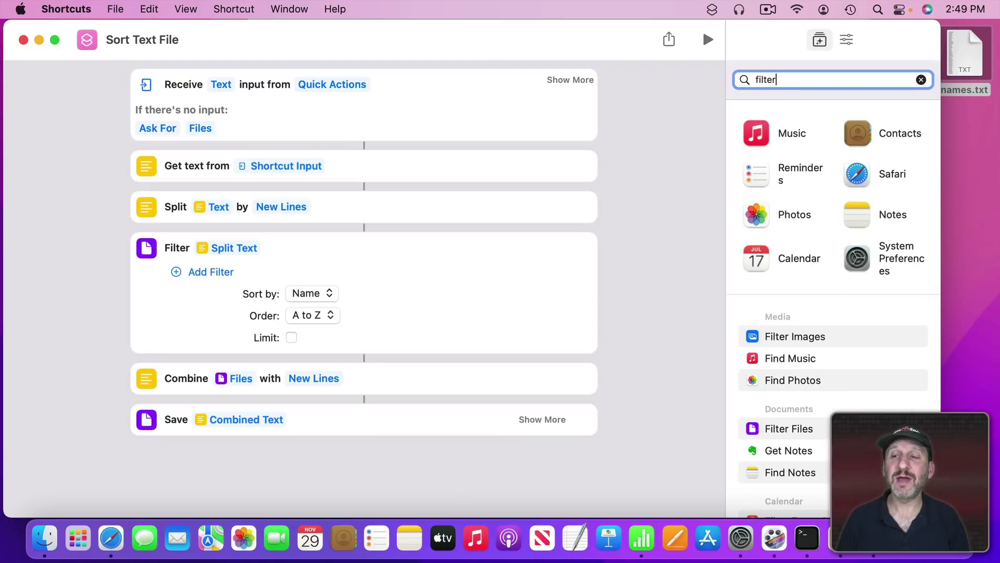
pyautogui.scroll(-3, 797, 339)
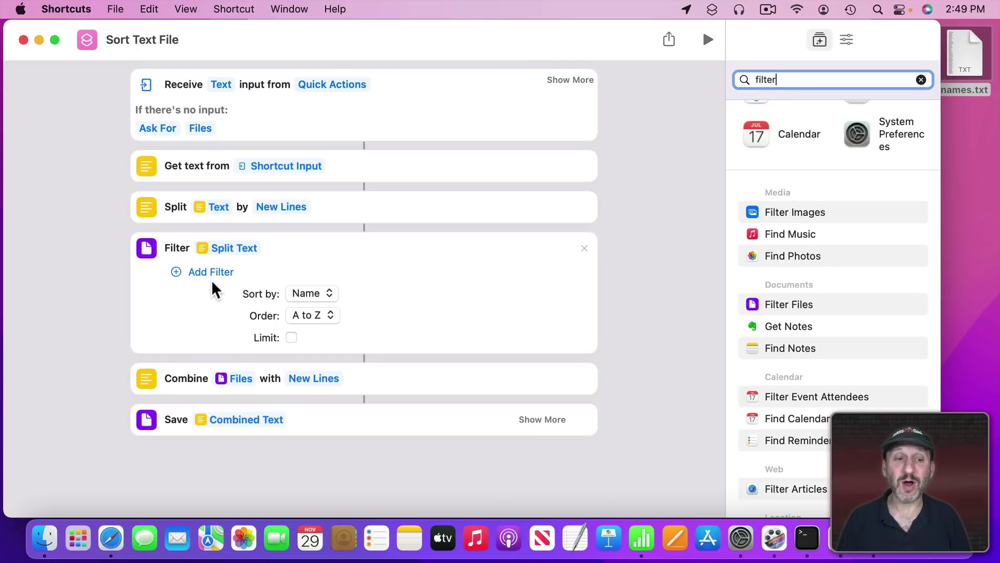
pyautogui.click(308, 293)
pyautogui.click(308, 294)
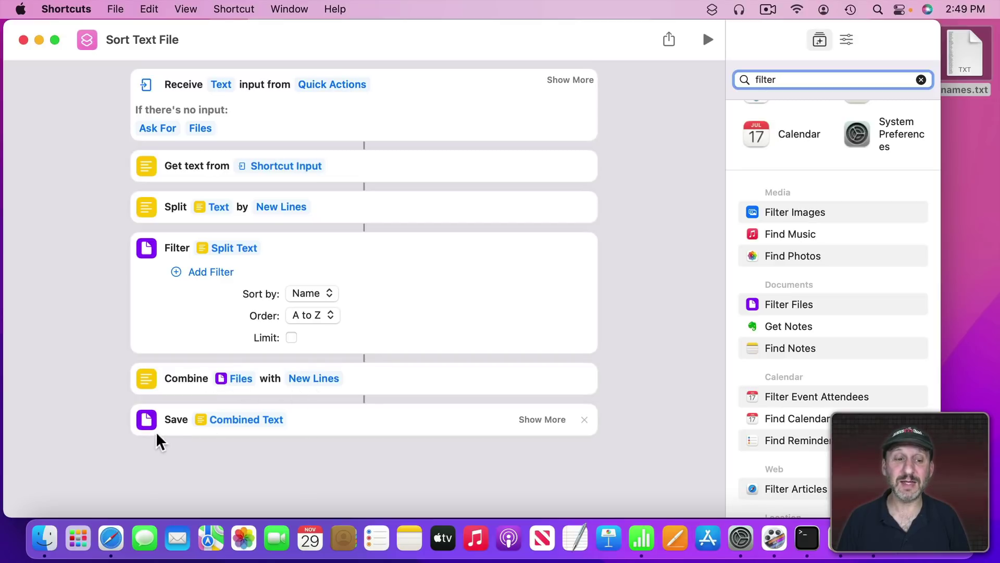
# Run the Sort Text File shortcut on names.txt
pyautogui.click(707, 39)
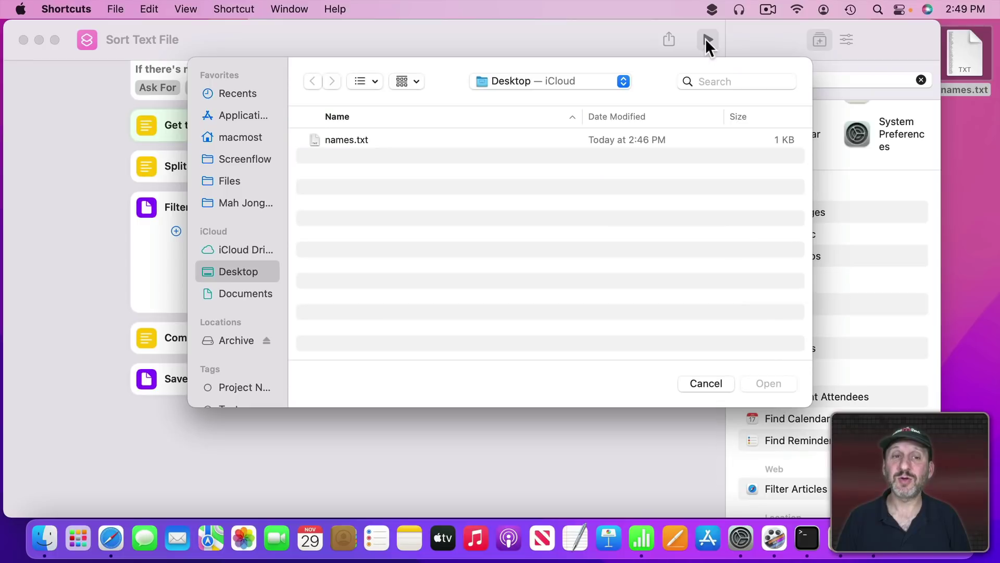
pyautogui.click(357, 144)
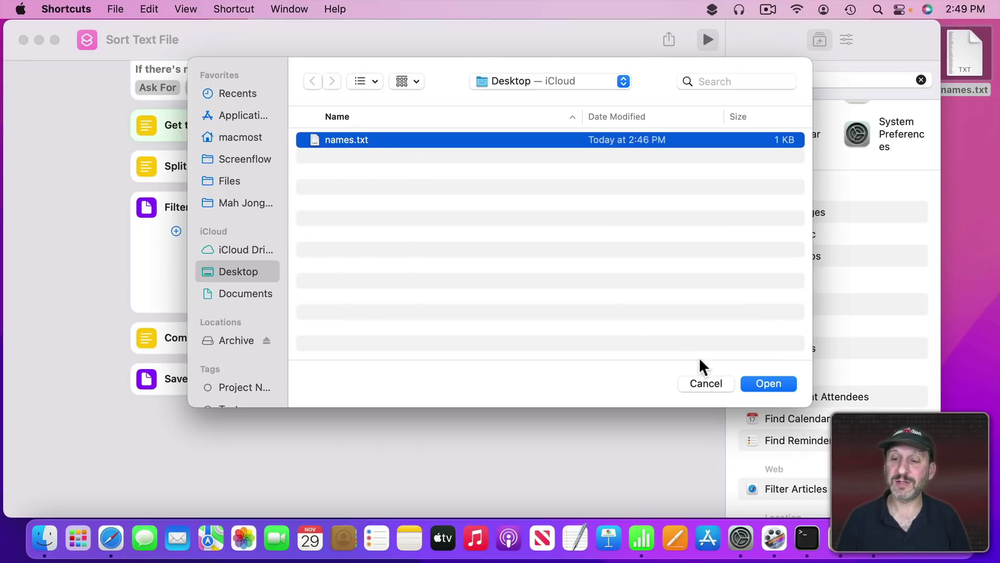
pyautogui.click(759, 384)
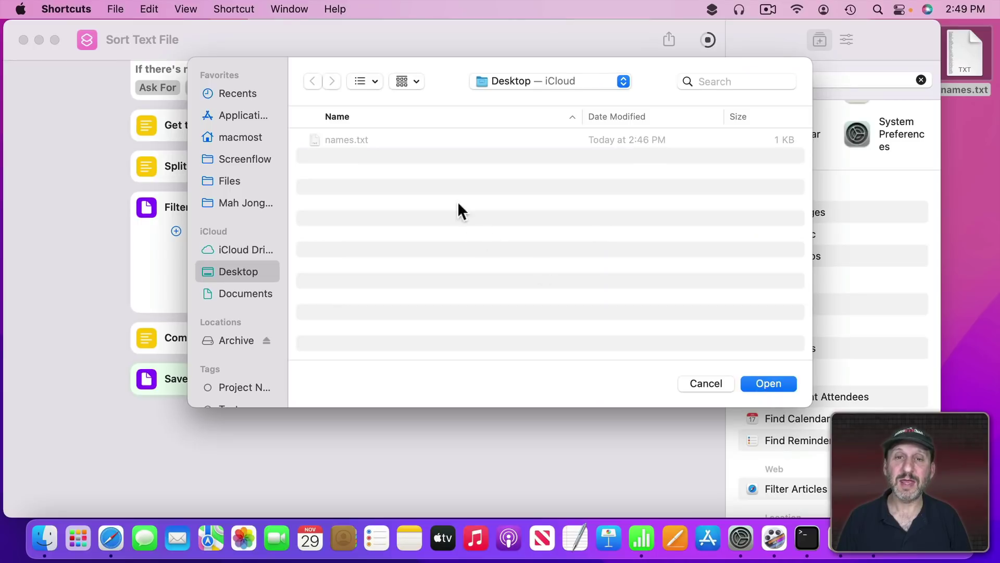
pyautogui.click(770, 386)
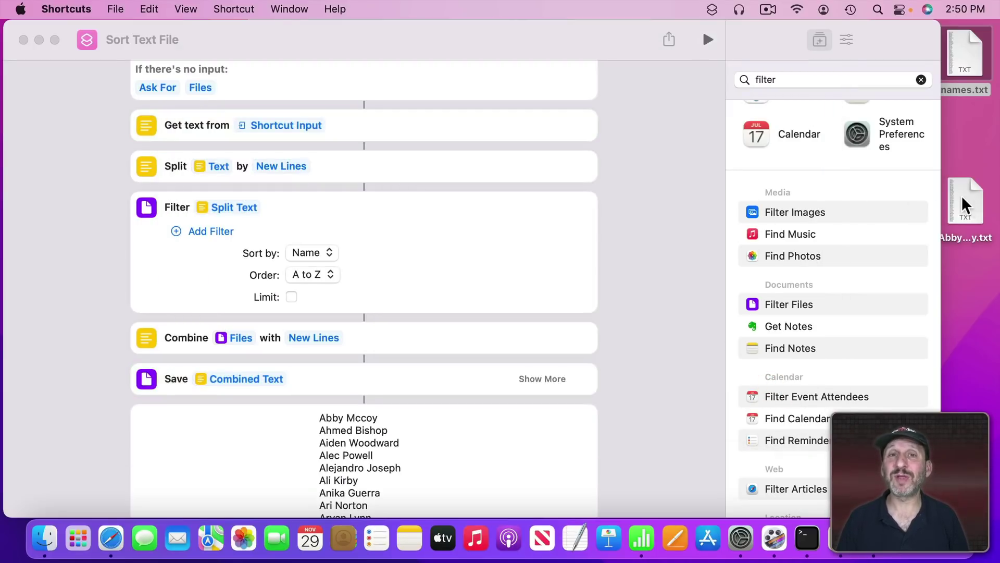
# Open the new sorted file from the desktop in TextEdit to verify it, then close it
pyautogui.click(952, 239)
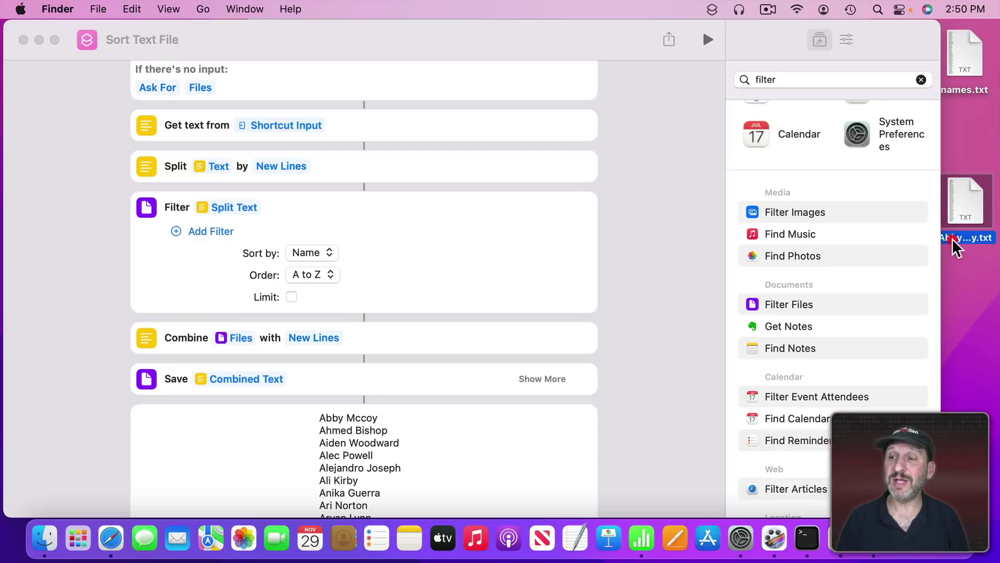
pyautogui.doubleClick(957, 208)
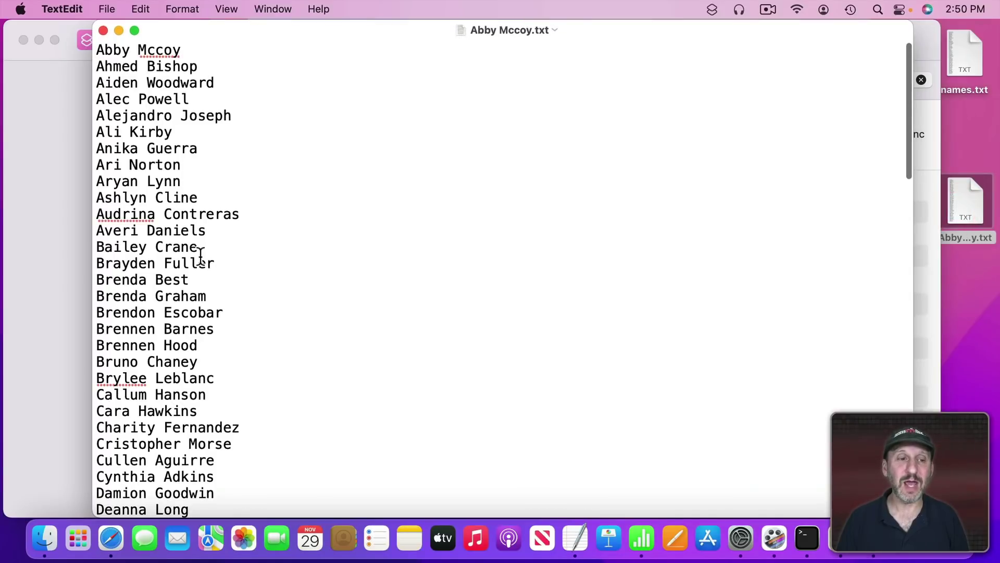
pyautogui.scroll(-6, 200, 257)
pyautogui.scroll(6, 201, 257)
pyautogui.click(103, 30)
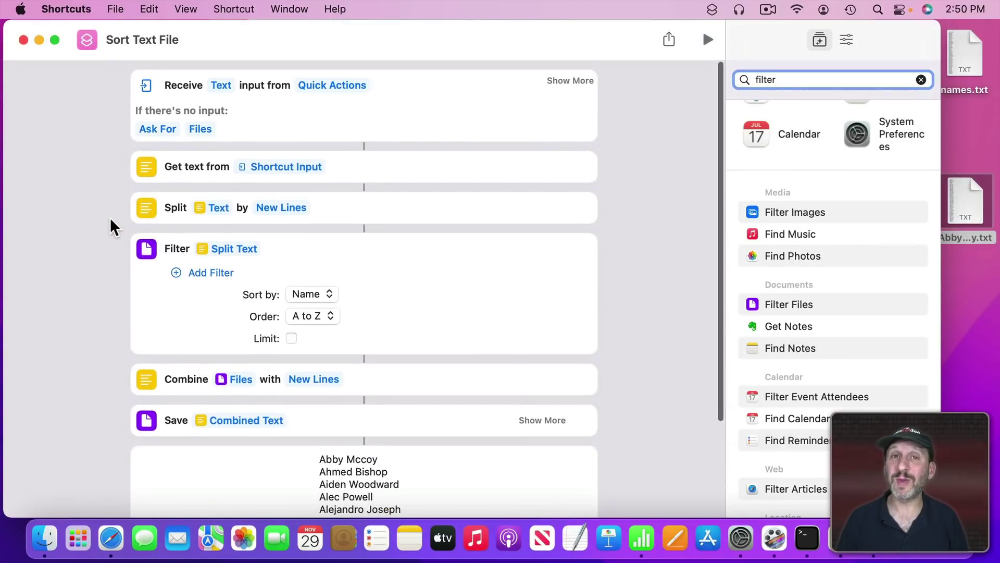